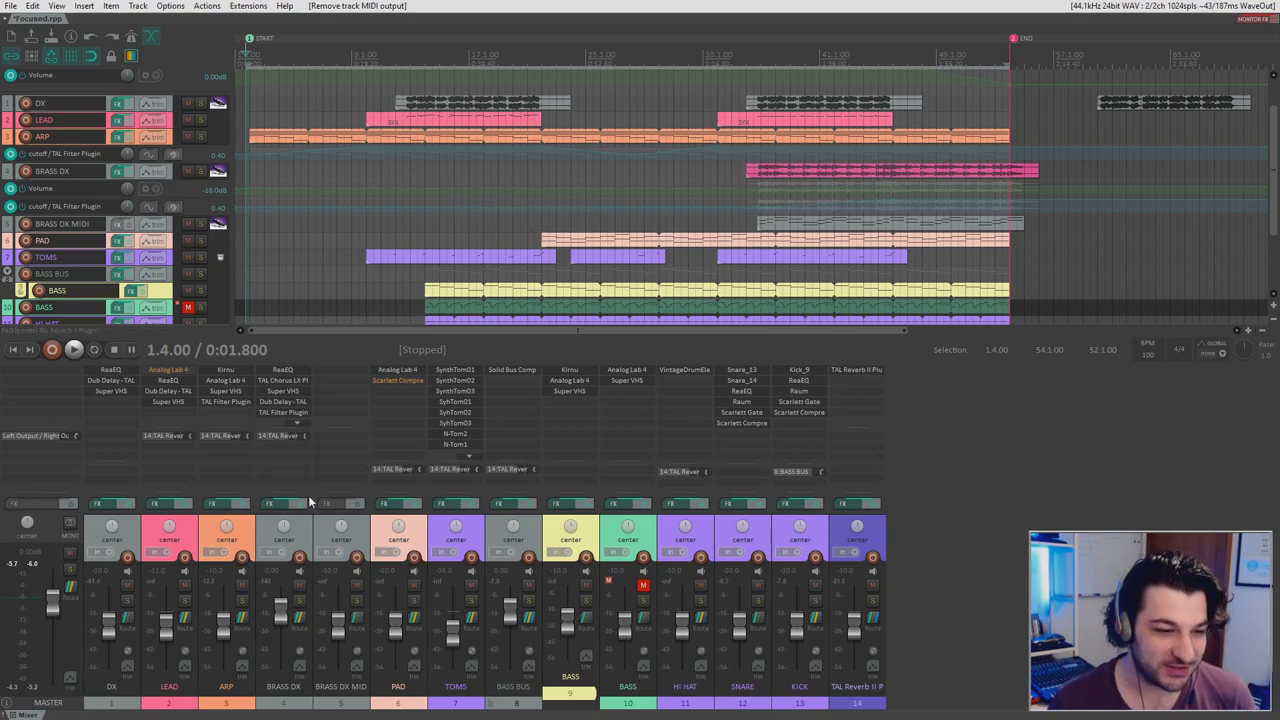
Step: Select the LEAD mixer strip and solo it with F6
click(183, 537)
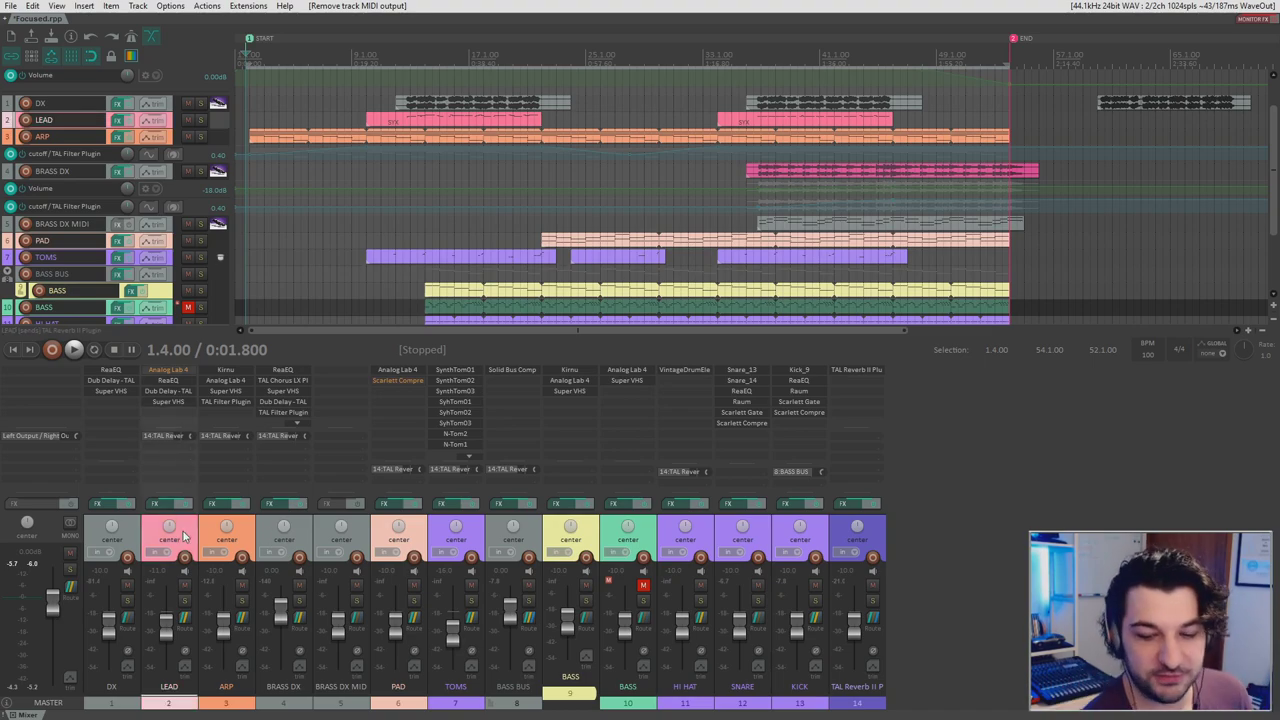
key(F6)
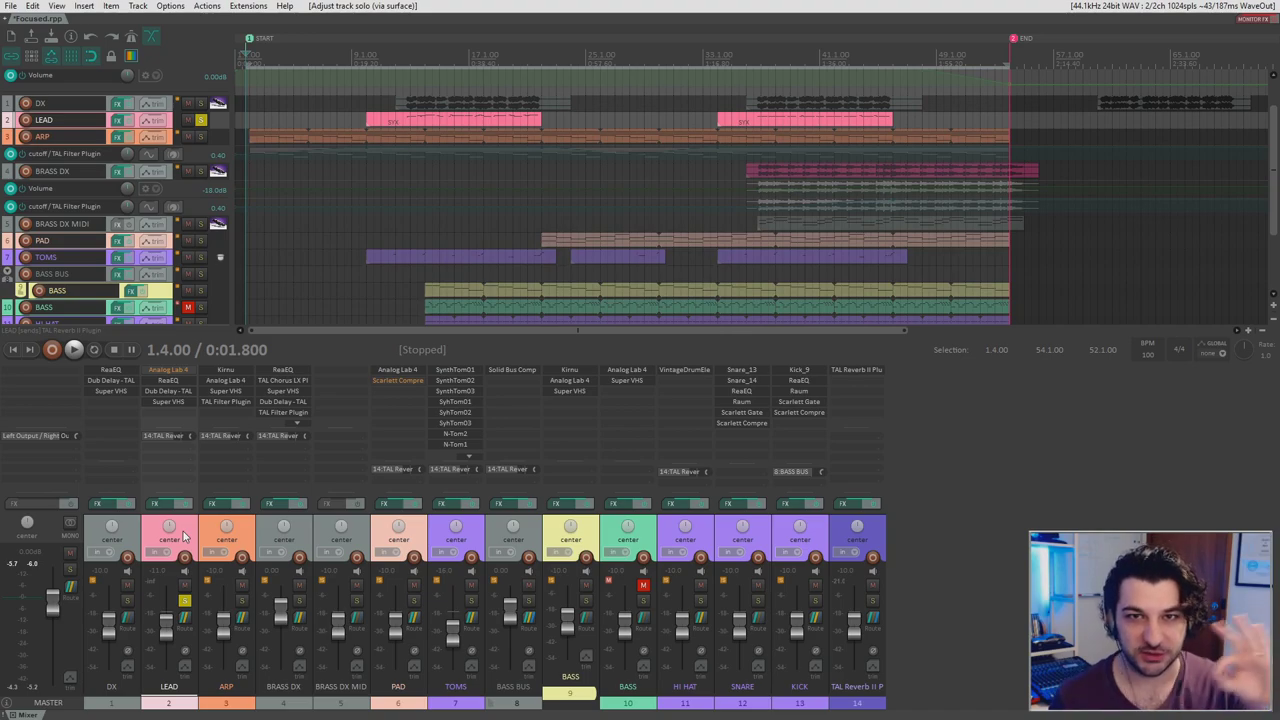
Step: Open the LEAD track's Routing window, showing its -6.00 dB reverb send, and move it into view
click(178, 448)
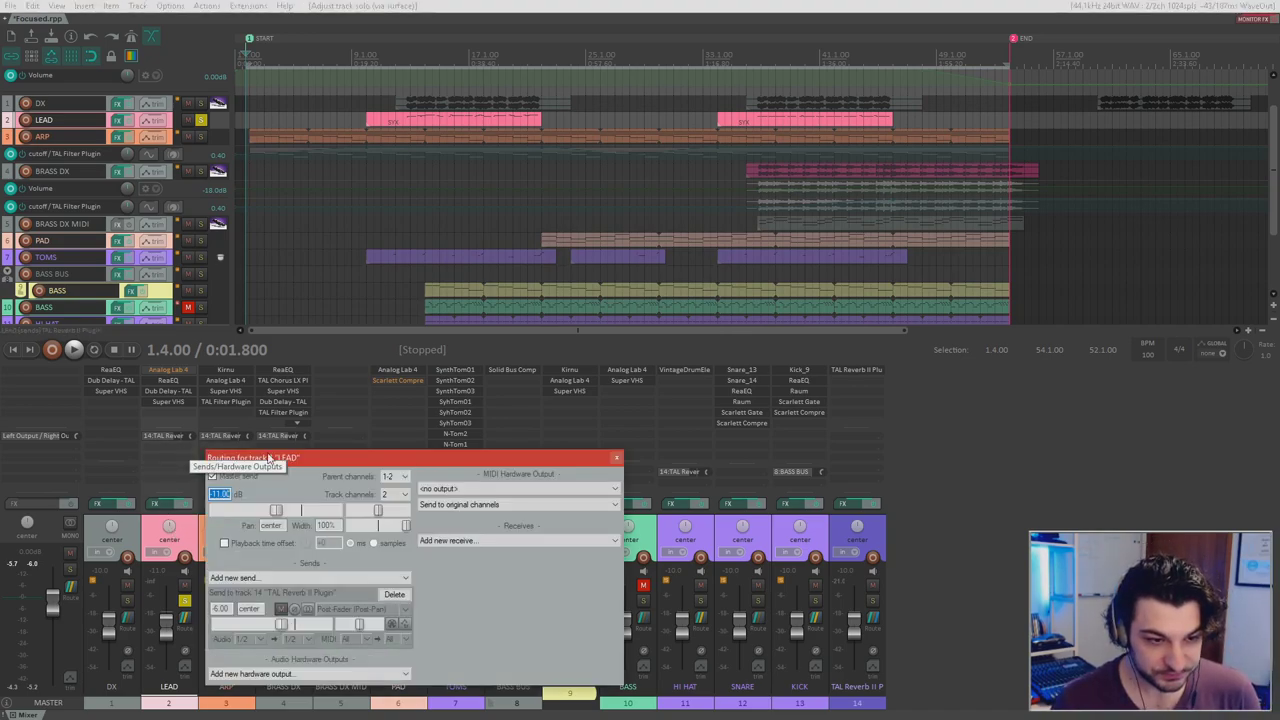
drag(476, 465, 628, 410)
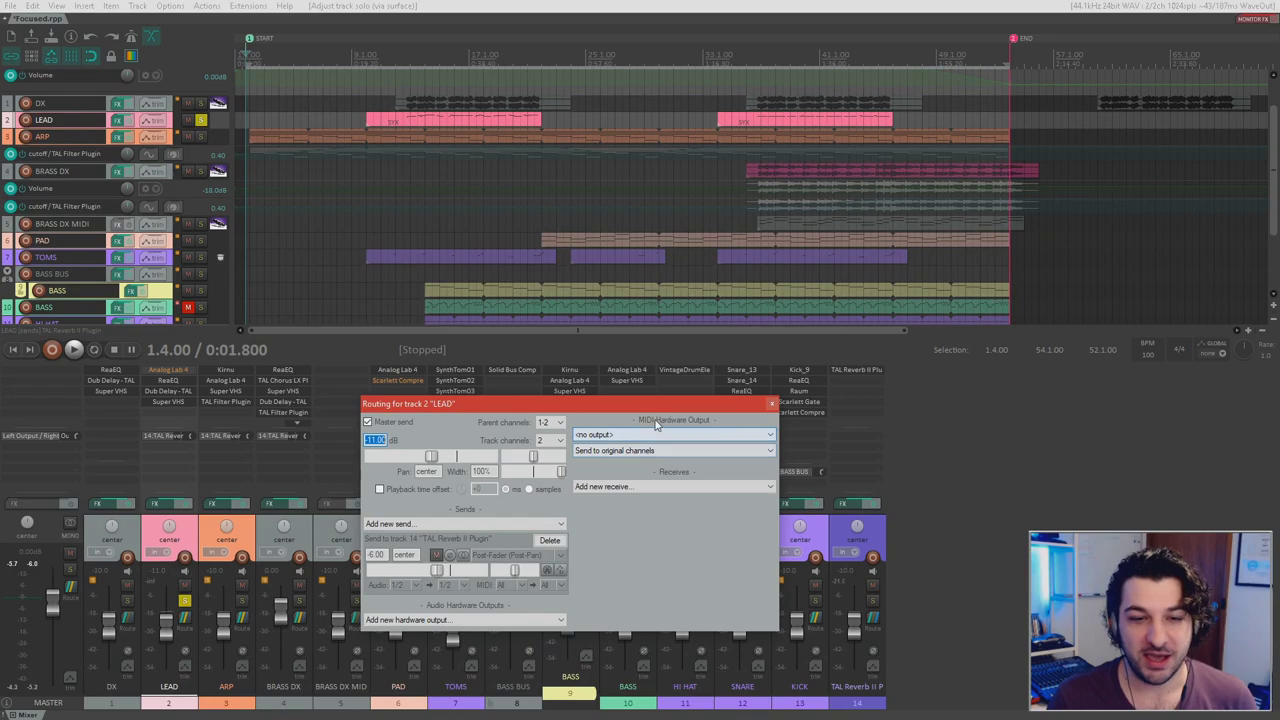
Step: Set LEAD's MIDI Hardware Output to Scarlett 18i8 USB, sending on channel 1
click(684, 435)
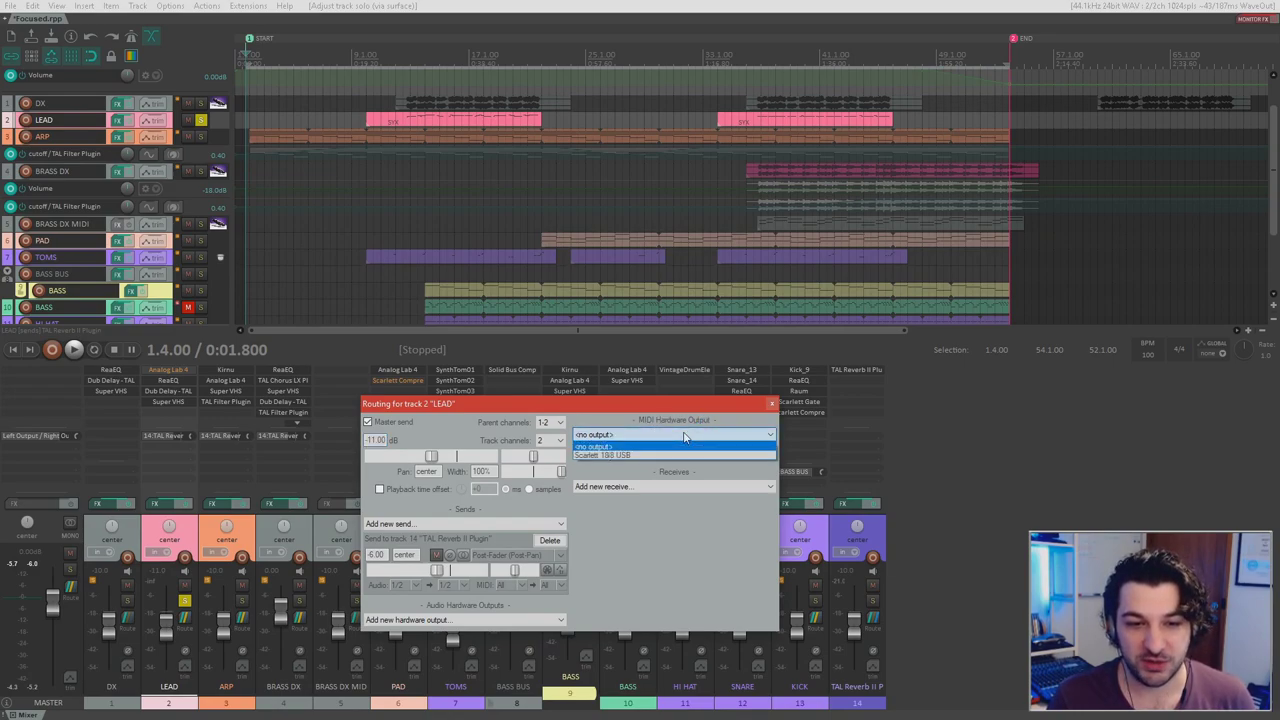
click(621, 456)
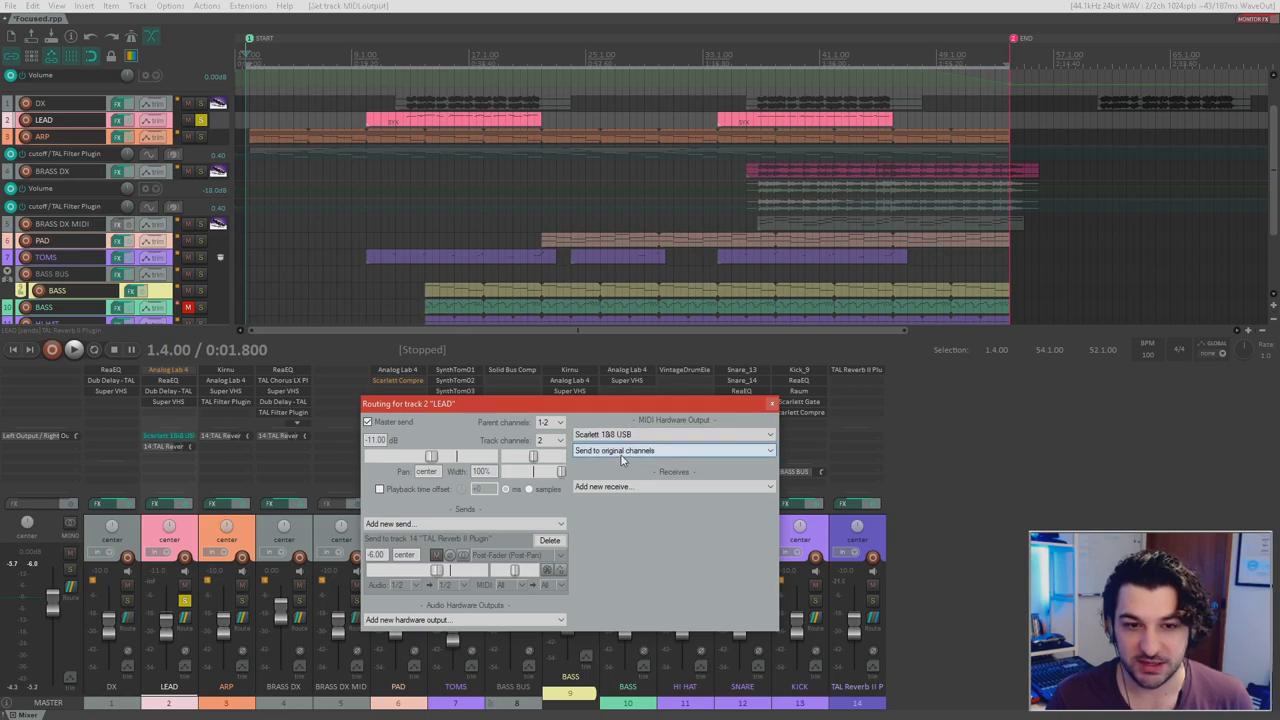
click(628, 455)
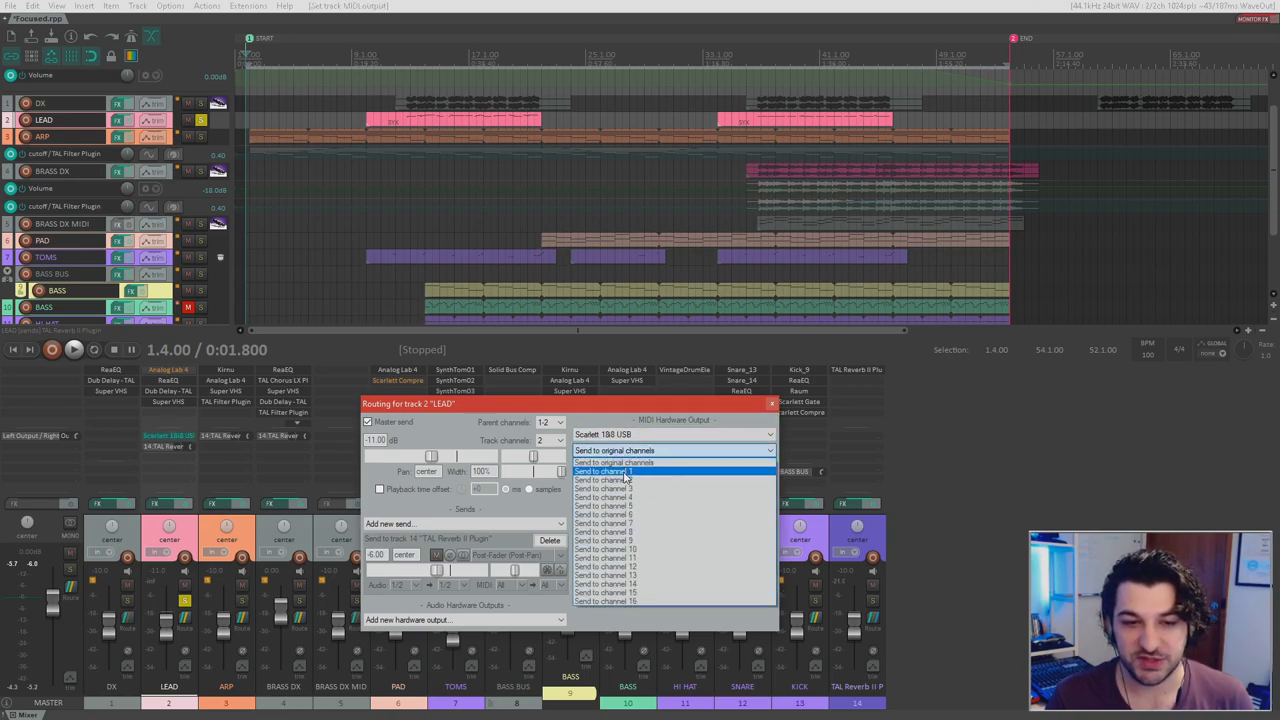
click(626, 473)
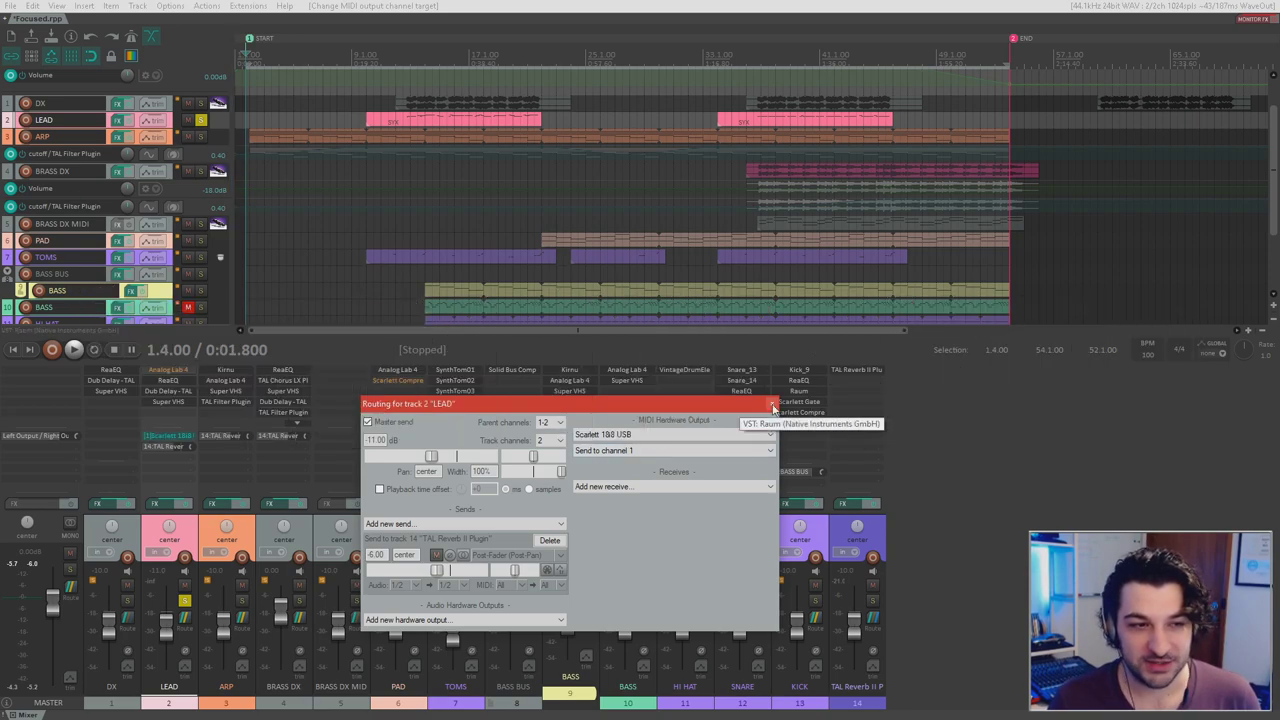
Step: Close the Routing window, then play the soloed LEAD part from around bar 36 and stop
click(772, 406)
click(766, 120)
scroll(766, 120, up, 4)
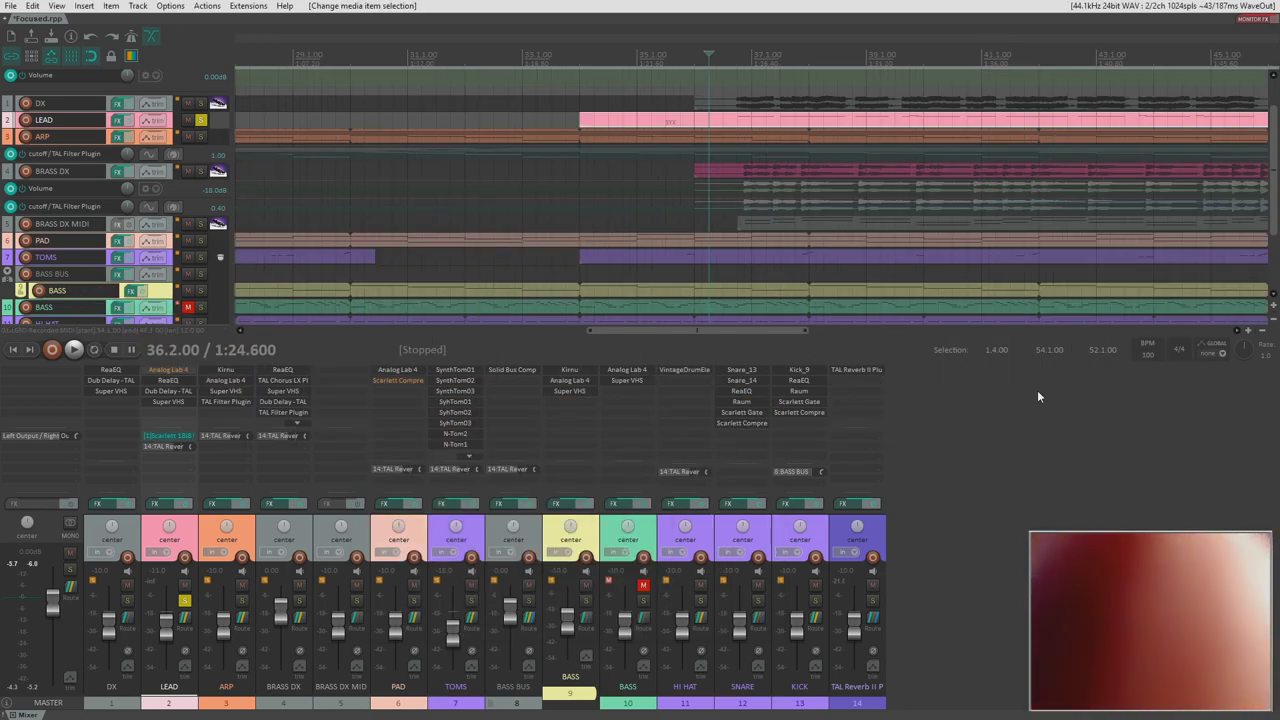
click(754, 224)
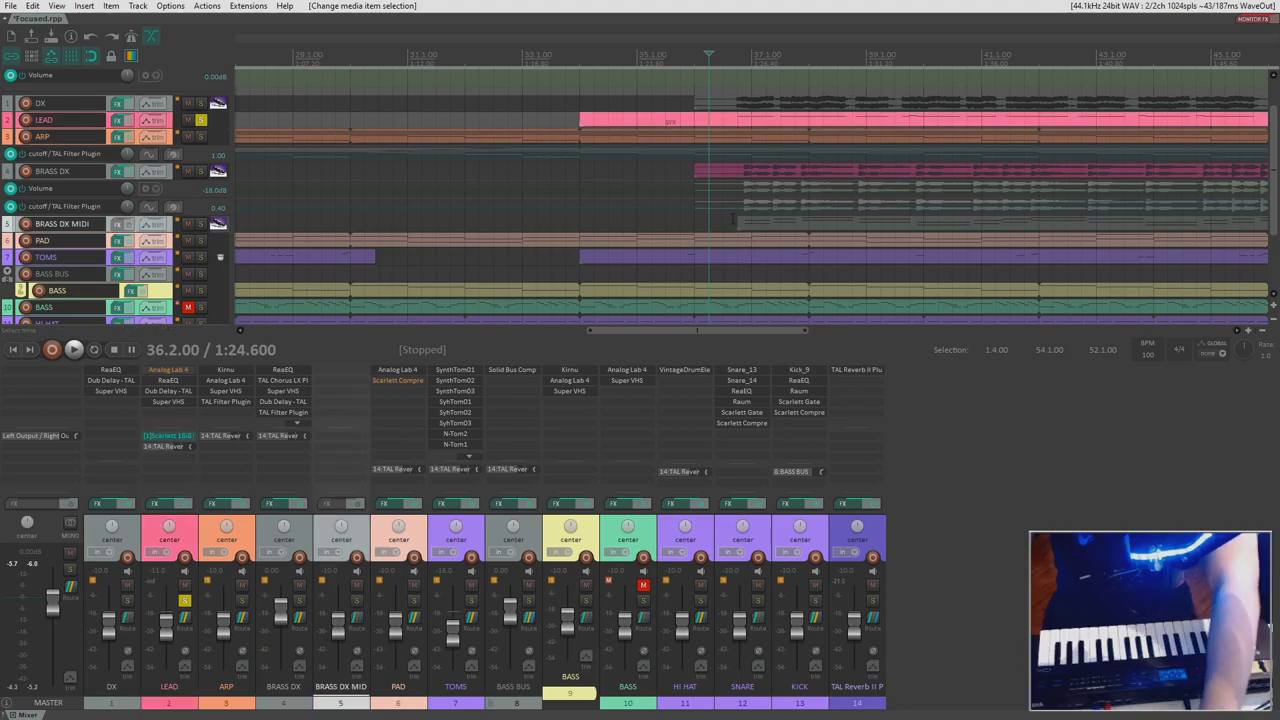
key(space)
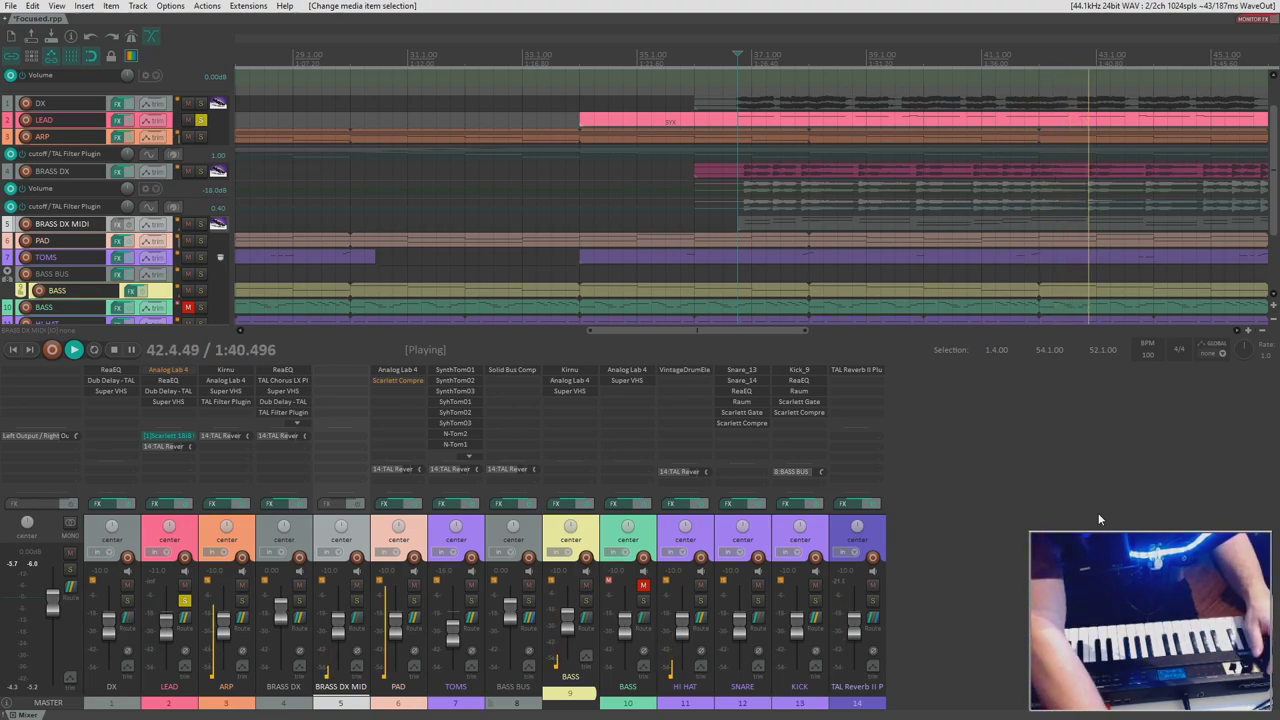
key(space)
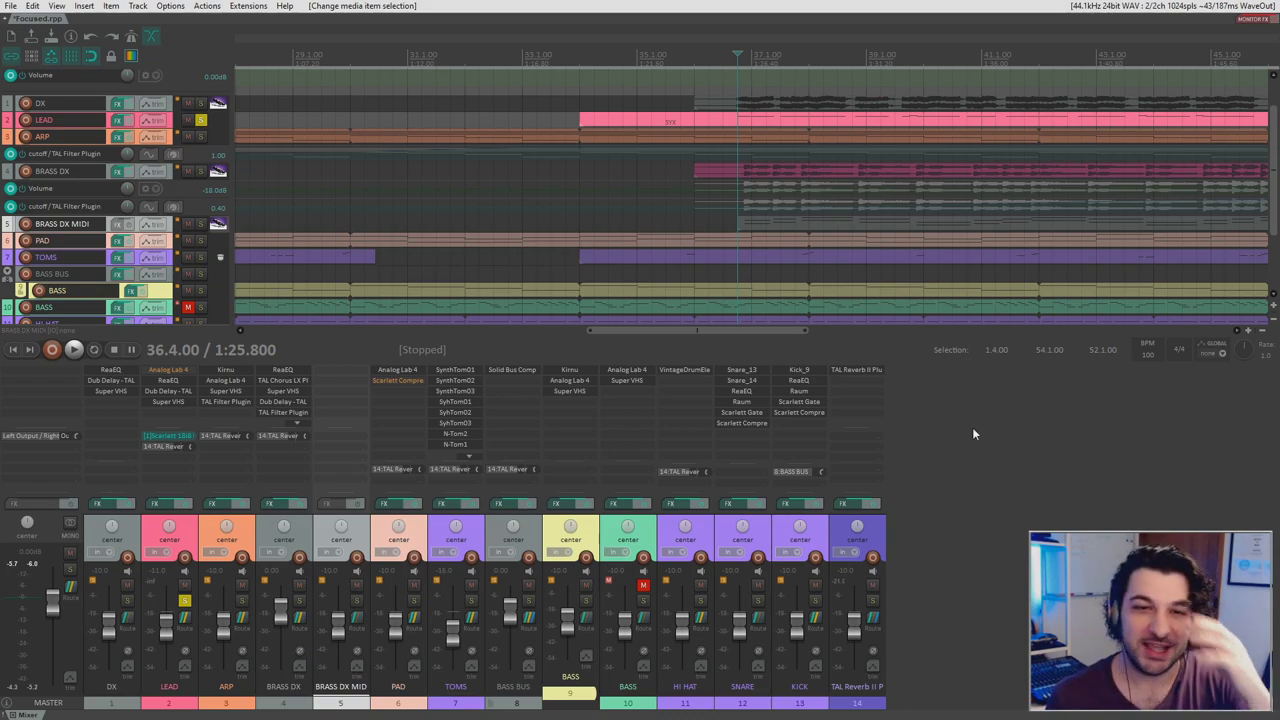
scroll(820, 177, down, 3)
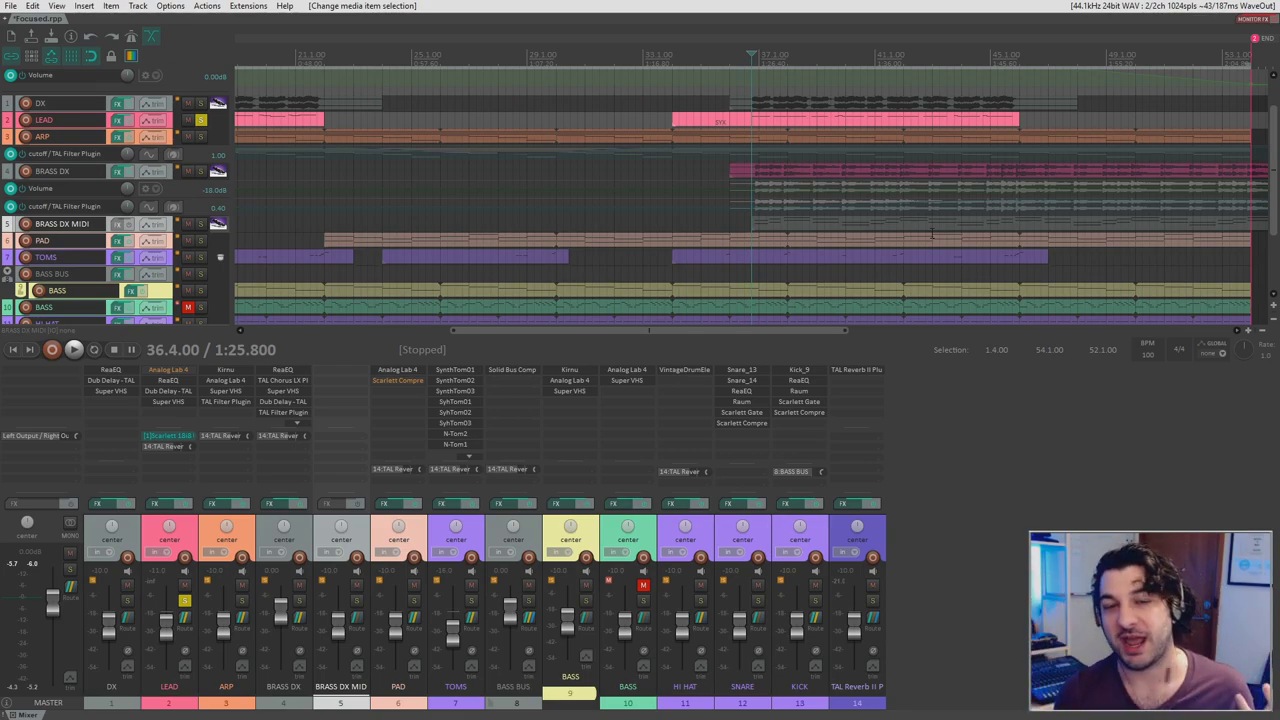
Step: Clear the solo, then solo the DX track alongside LEAD and record-arm DX
key(F6)
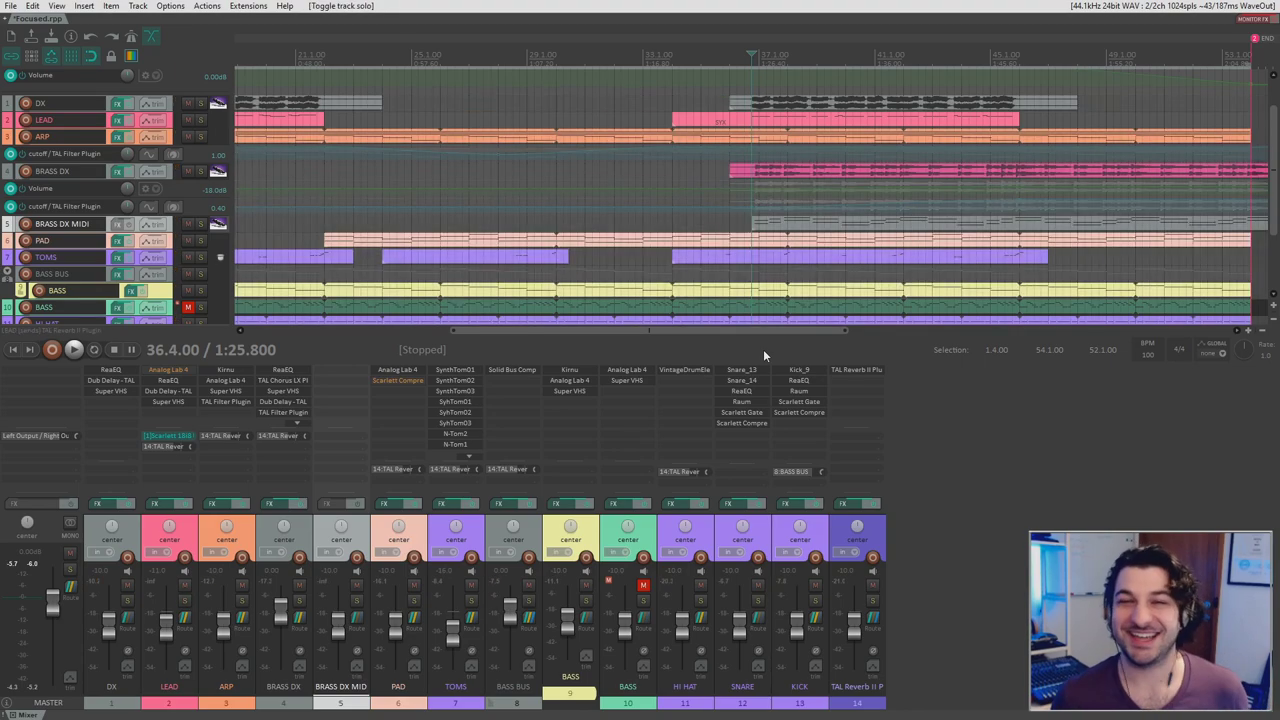
click(72, 104)
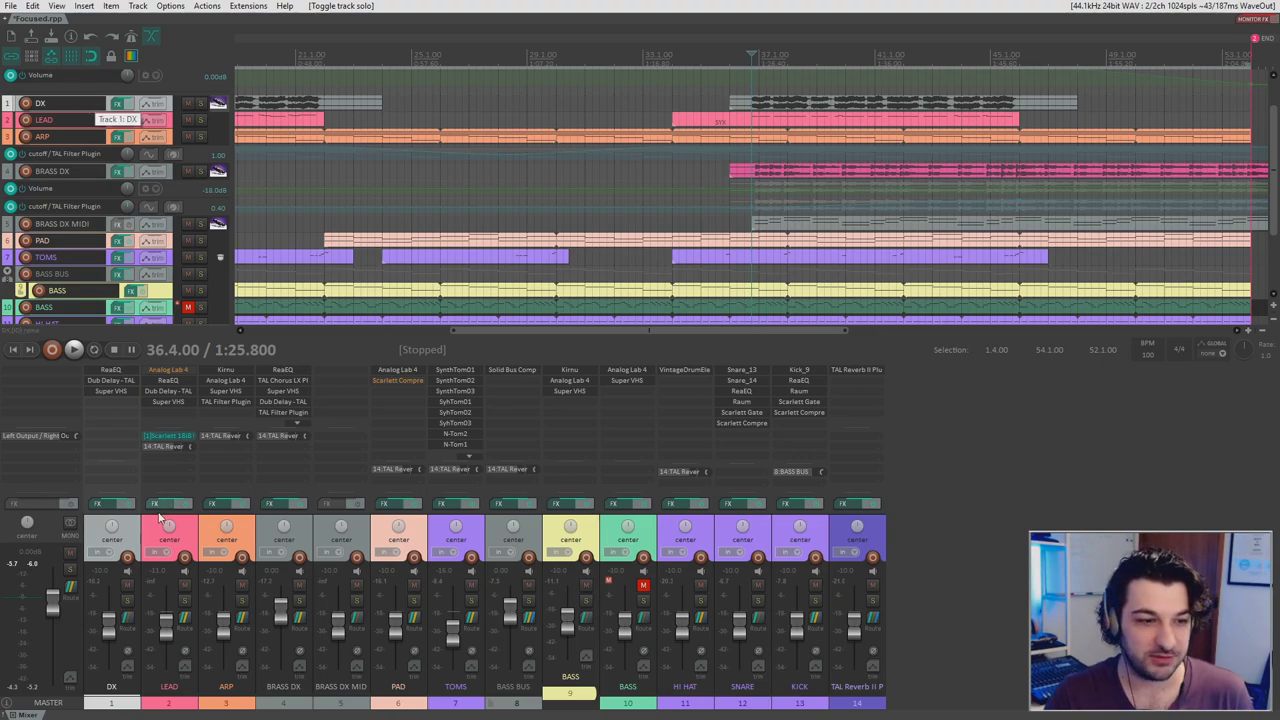
click(185, 530)
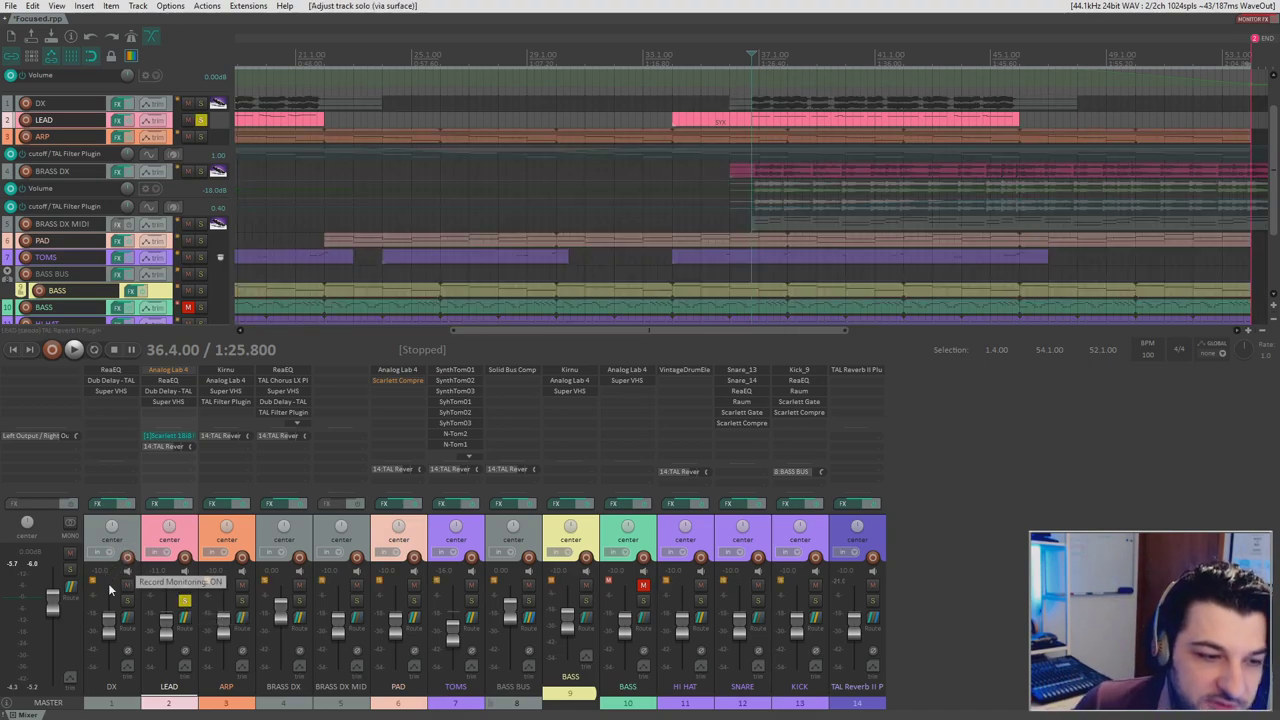
click(127, 600)
click(810, 104)
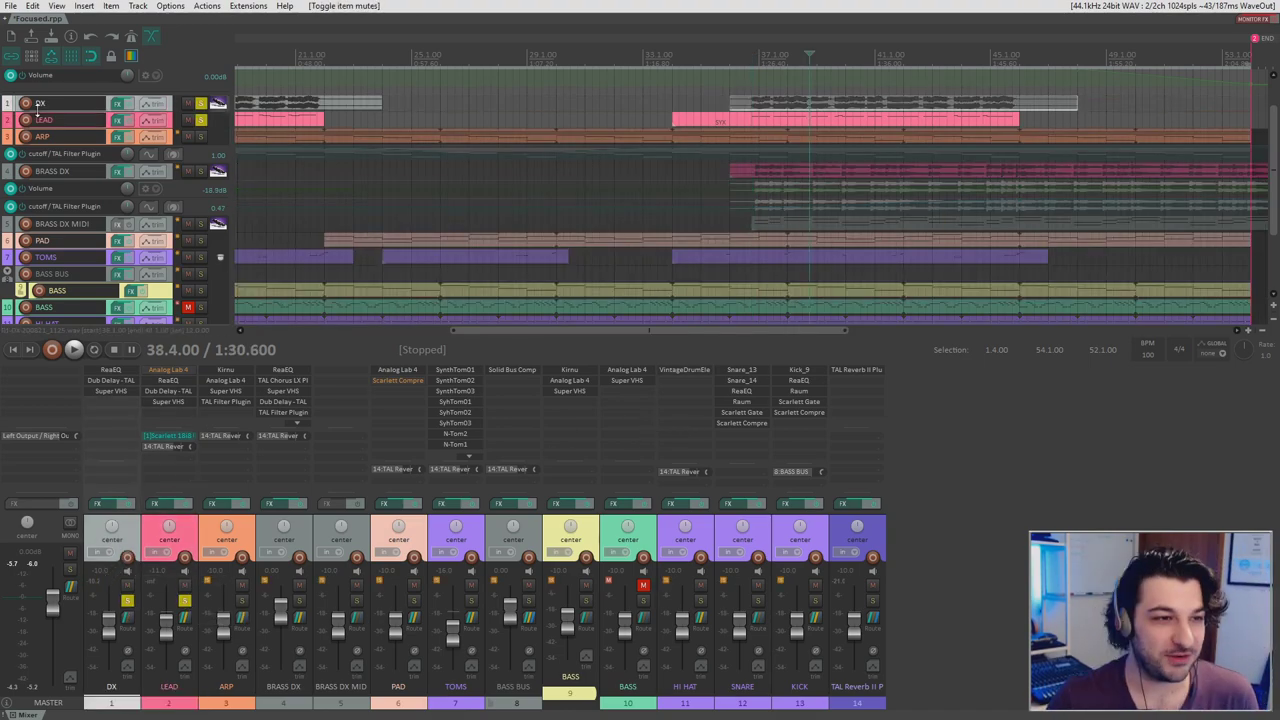
click(27, 104)
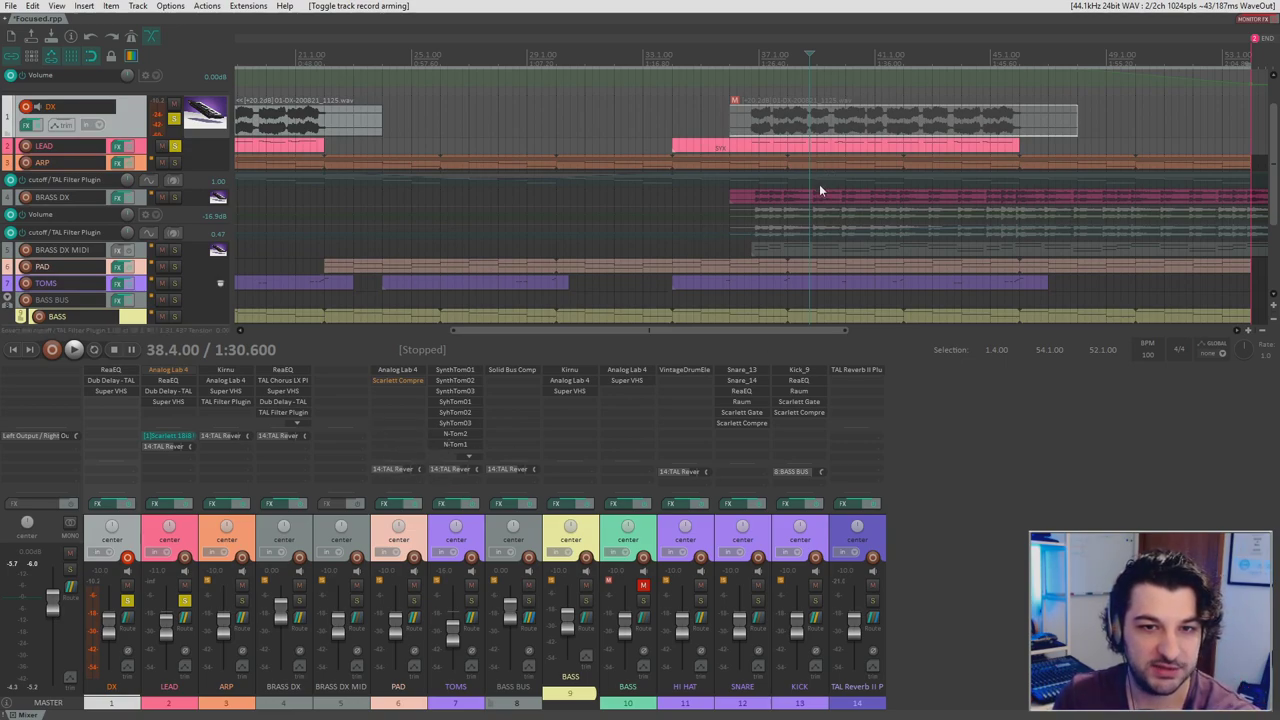
key(space)
key(space)
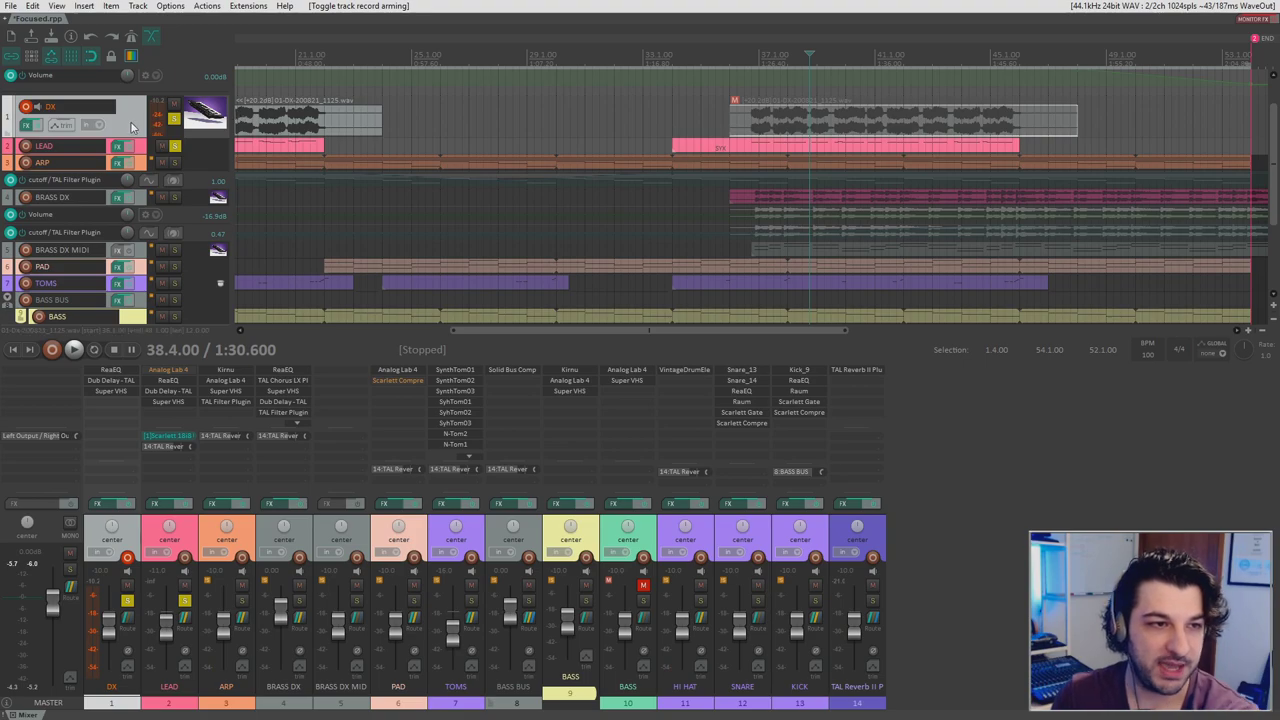
right_click(26, 106)
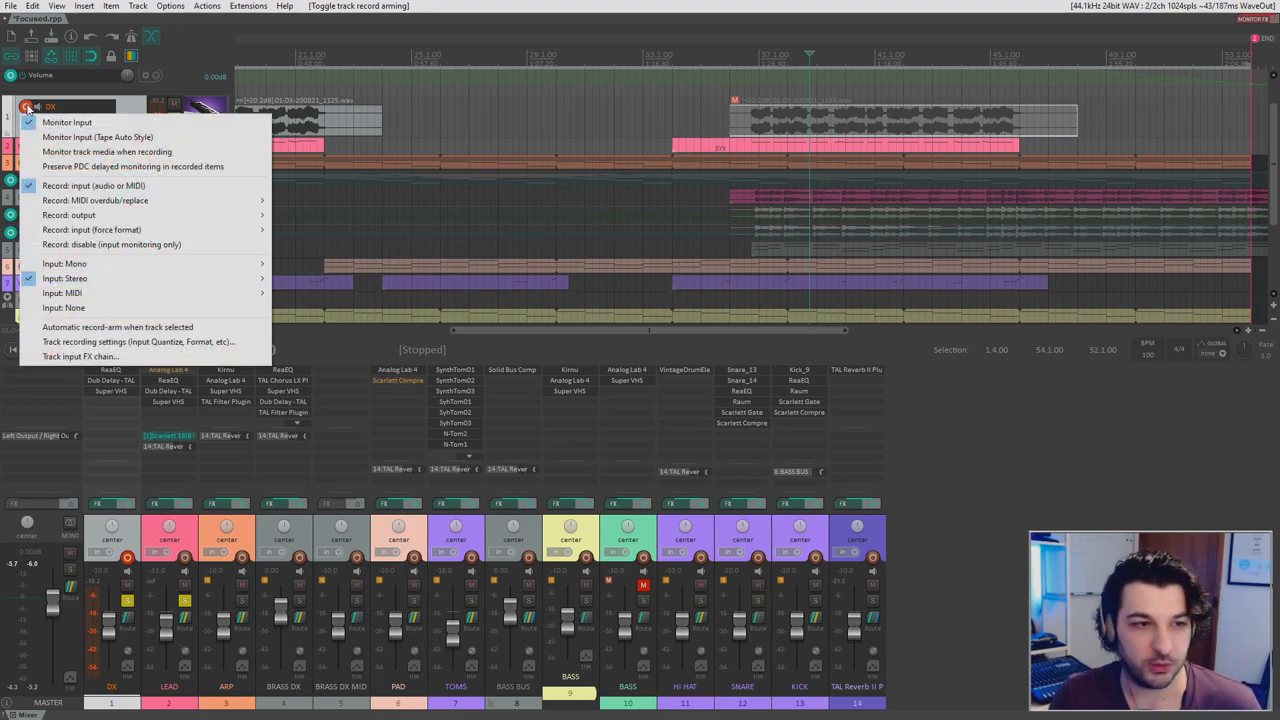
mouse_move(207, 282)
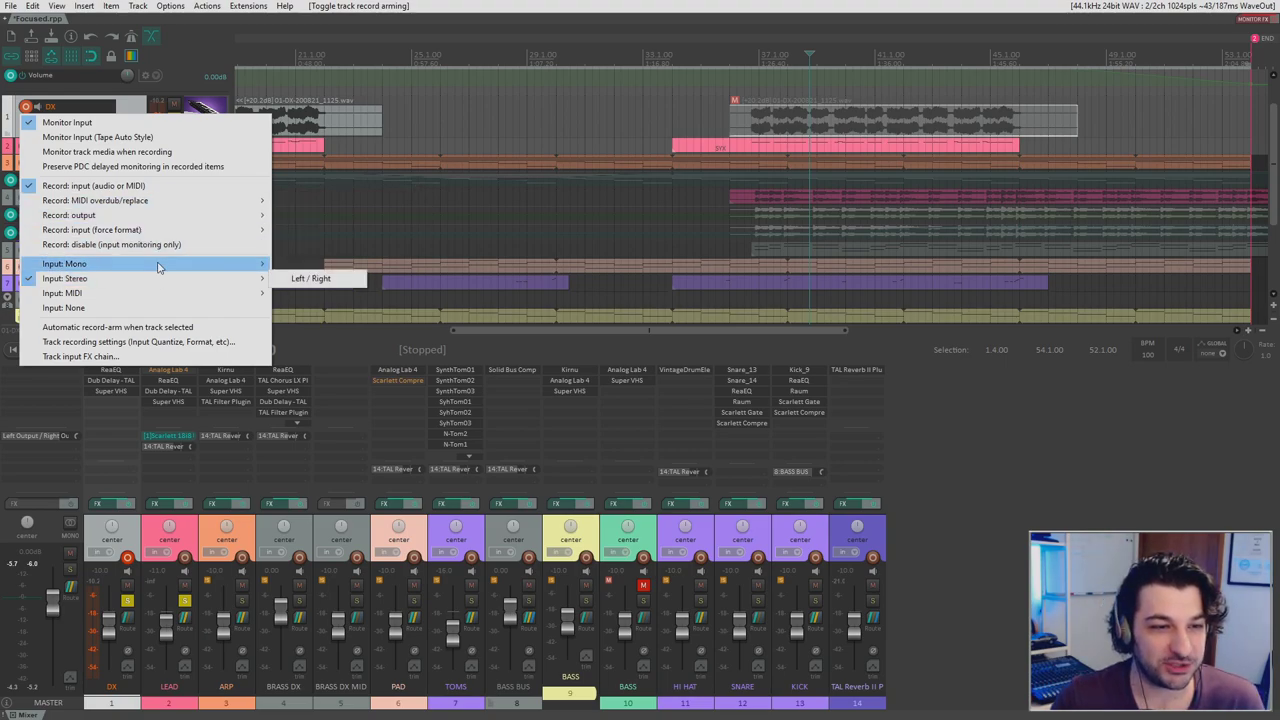
mouse_move(157, 267)
key(Escape)
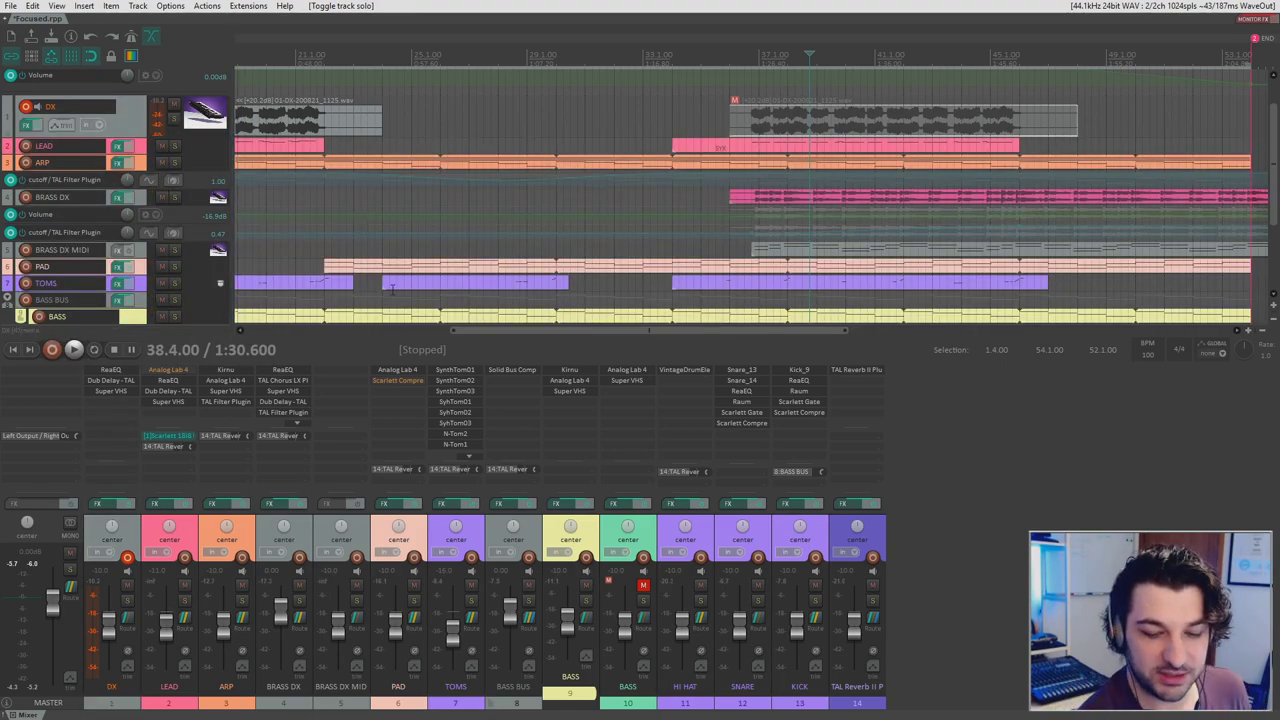
key(ctrl+p)
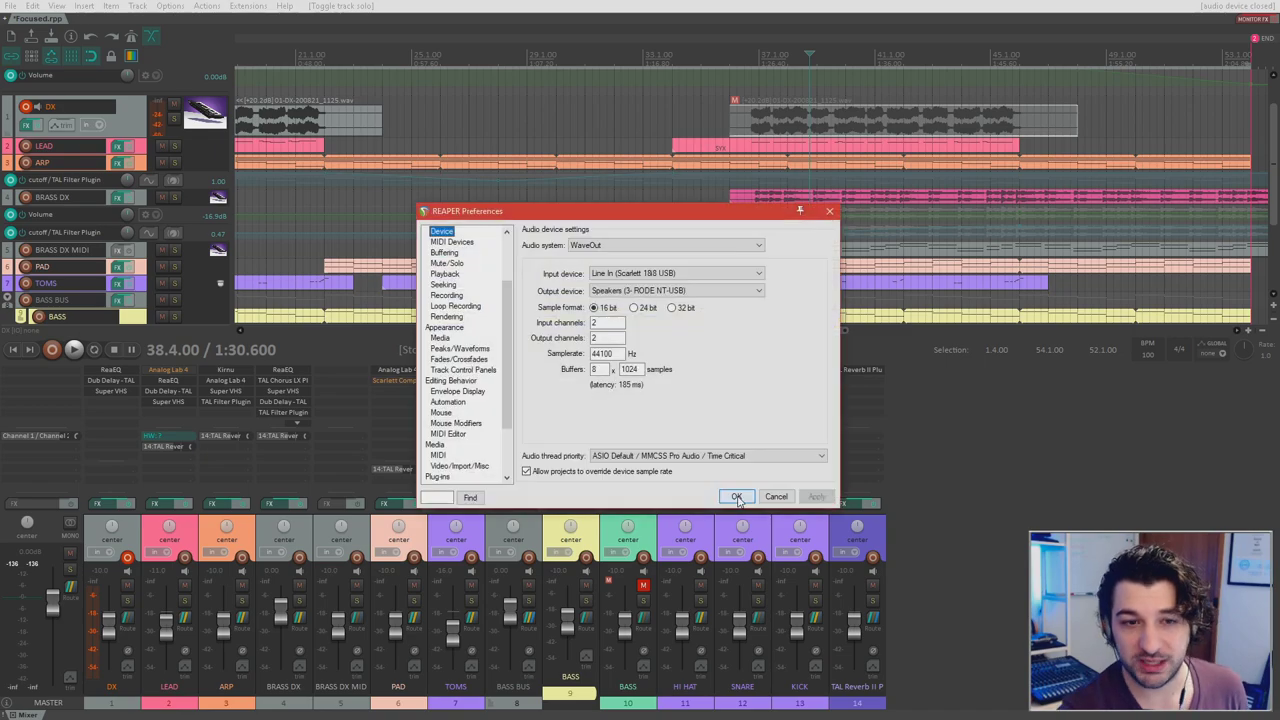
drag(685, 212, 717, 229)
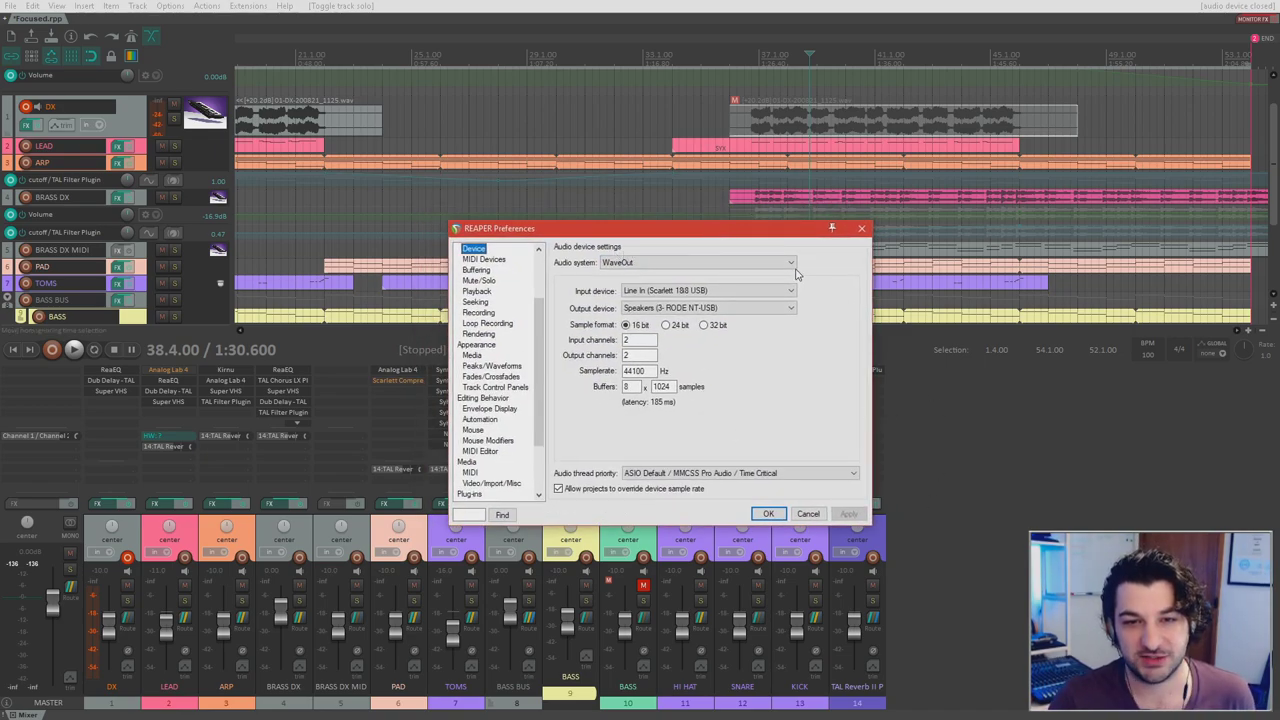
click(620, 262)
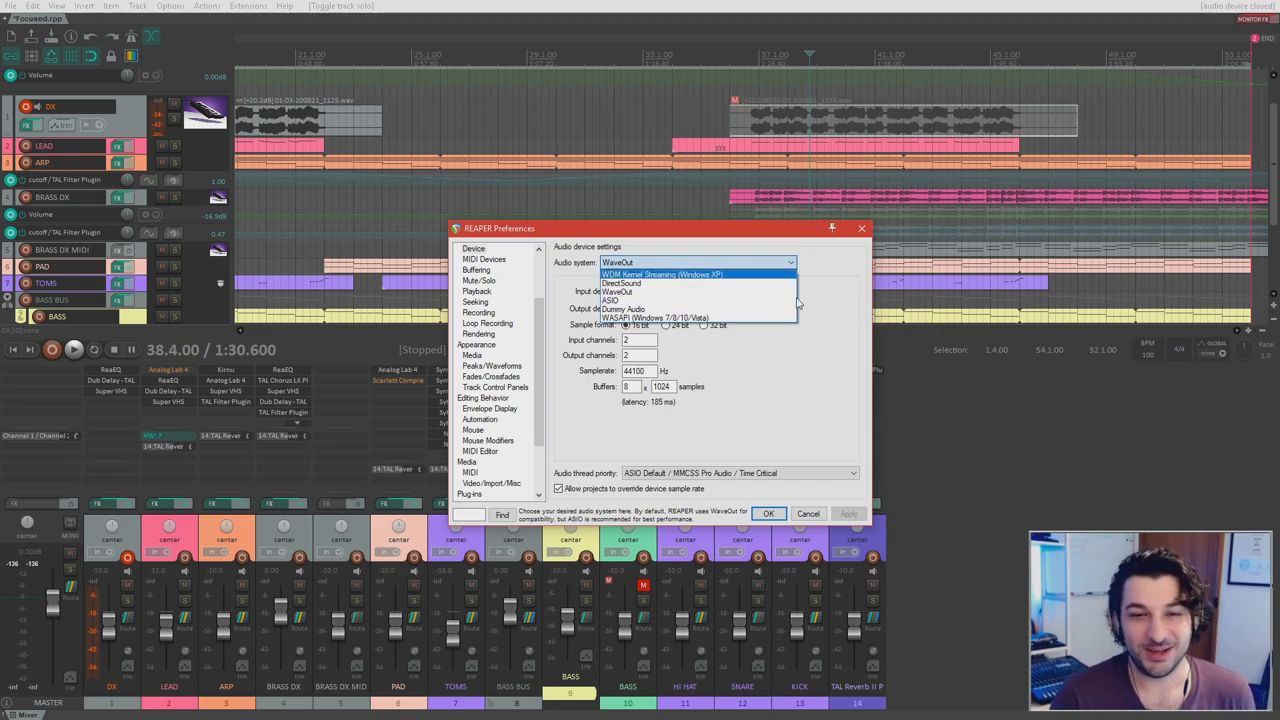
click(812, 268)
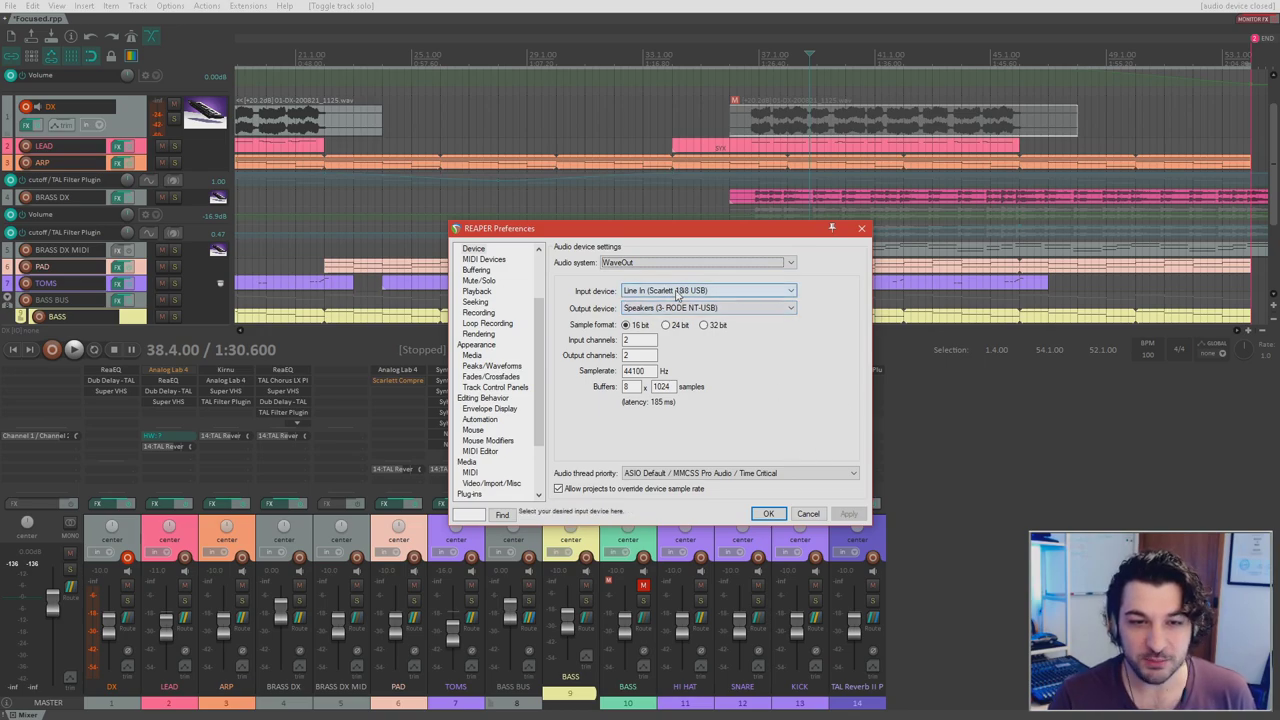
Step: Close Preferences and set the DX track's recording input to Stereo Left / Right
click(862, 229)
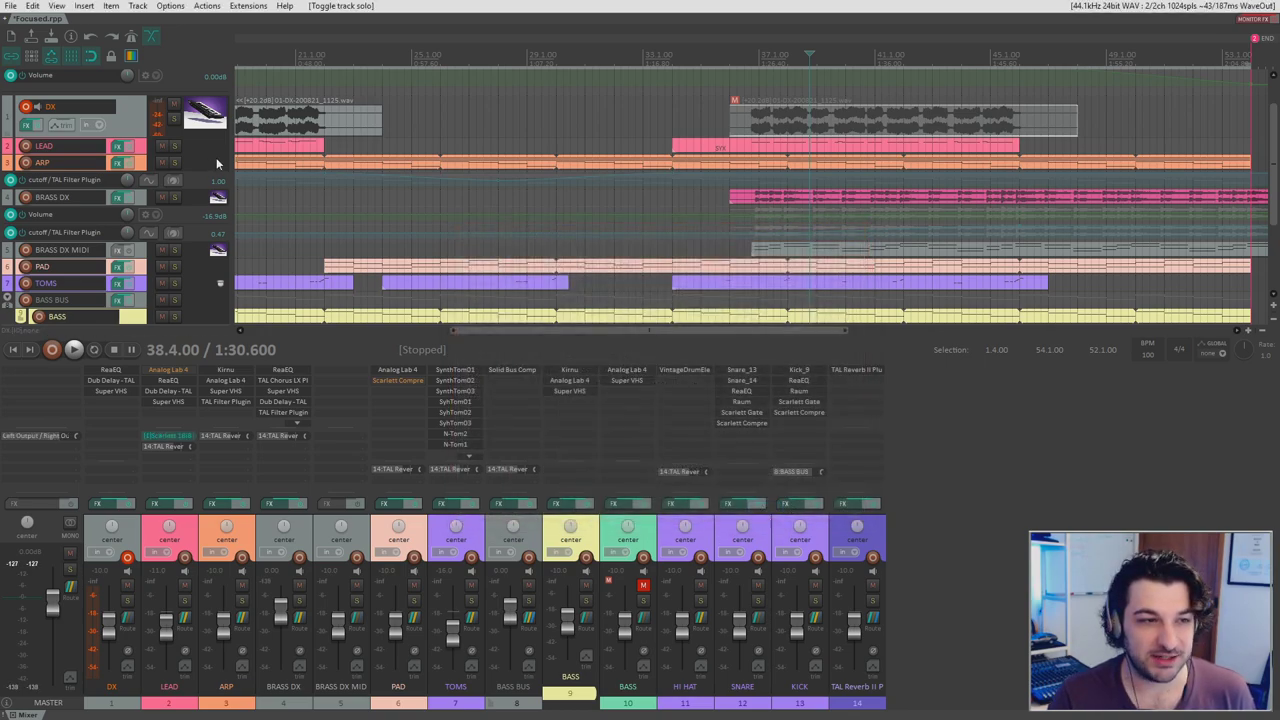
right_click(25, 108)
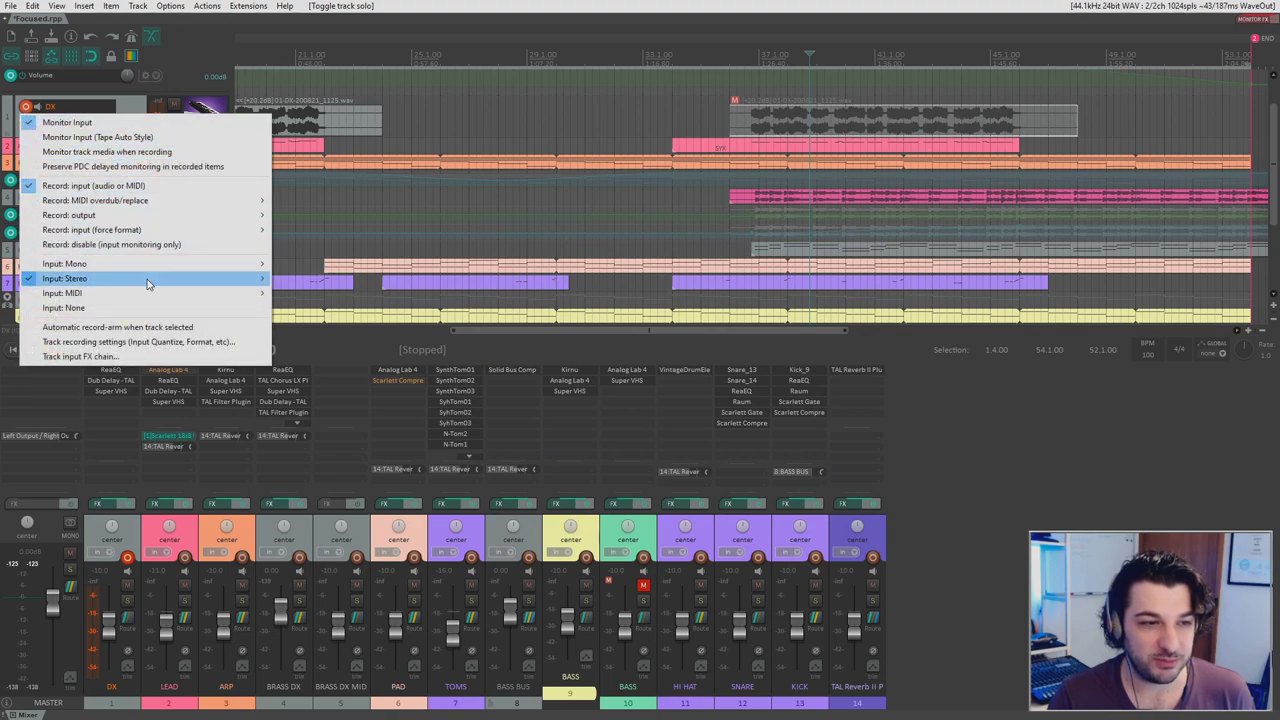
mouse_move(148, 292)
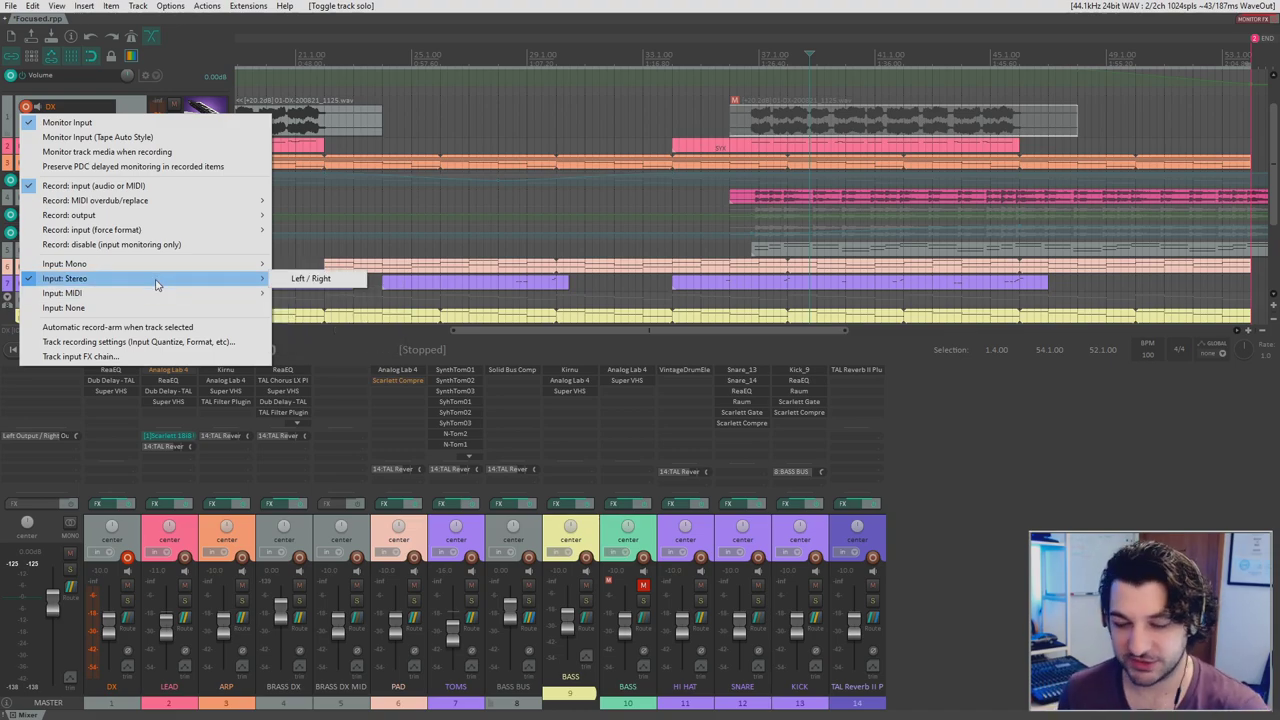
click(310, 278)
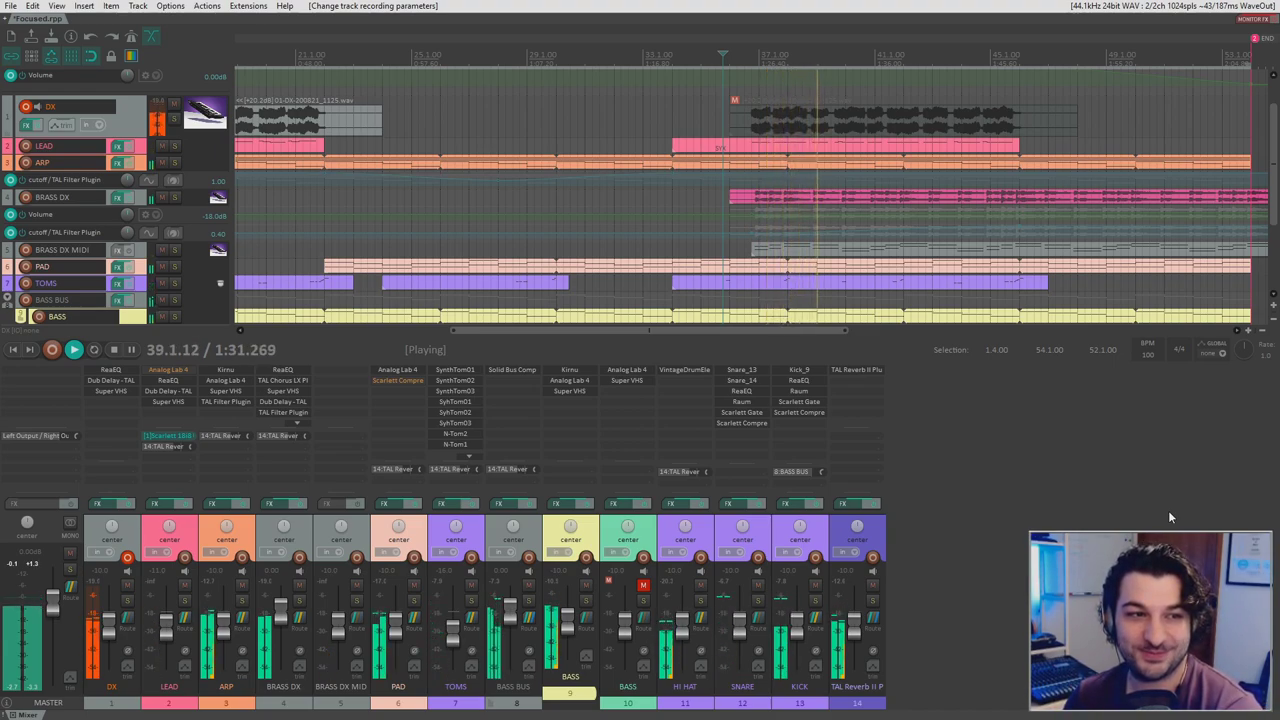
Step: Stop playback
key(space)
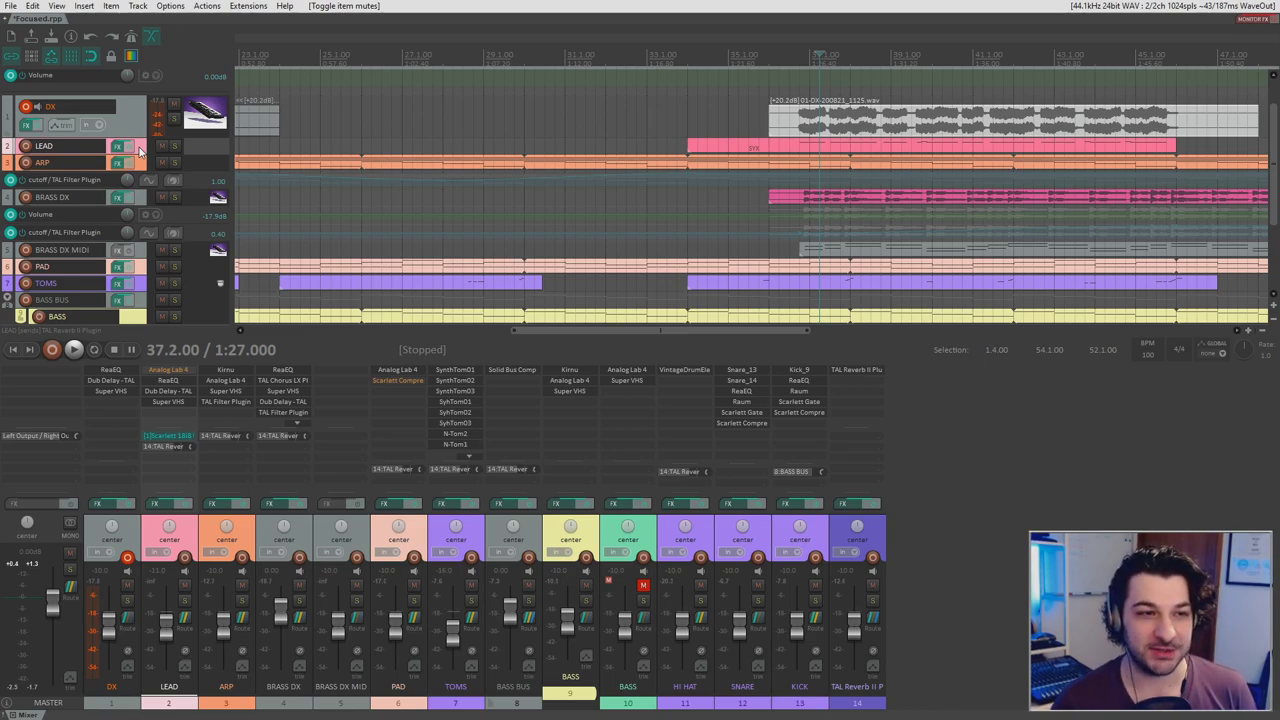
Step: Select the DX track, zoom out the arrangement, and place the edit cursor at 36.1.00
click(141, 126)
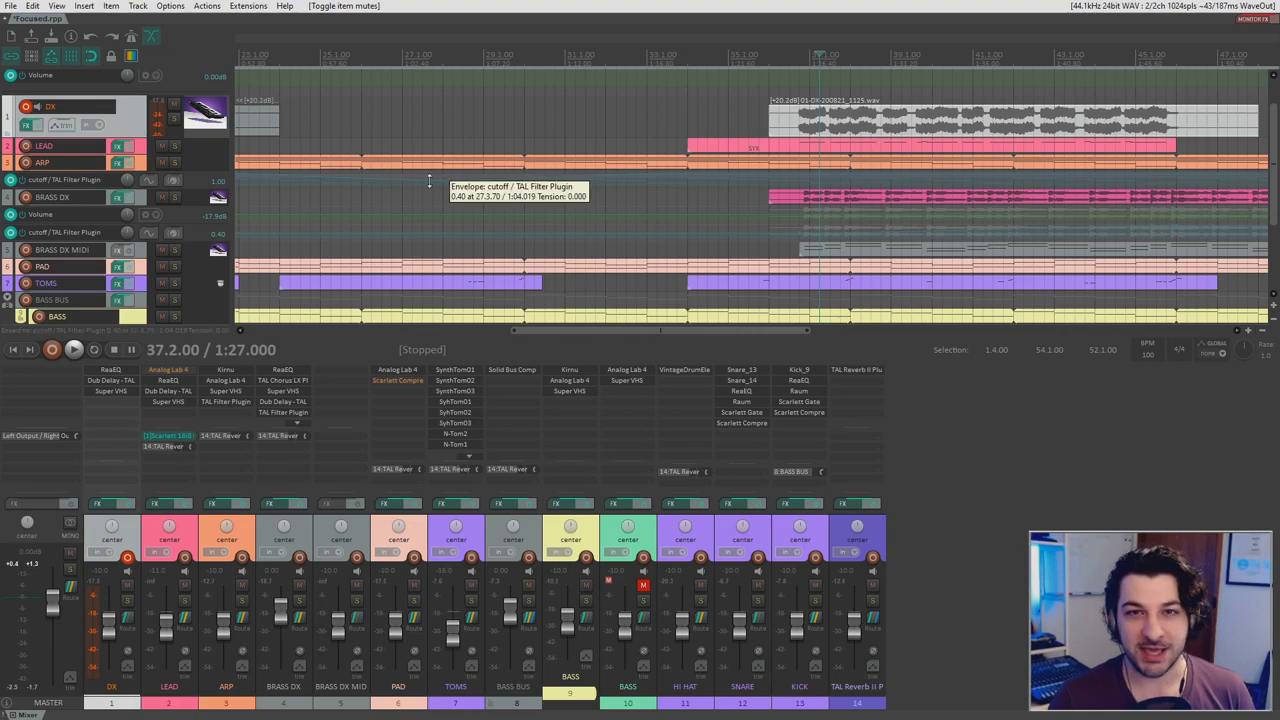
scroll(690, 172, down, 2)
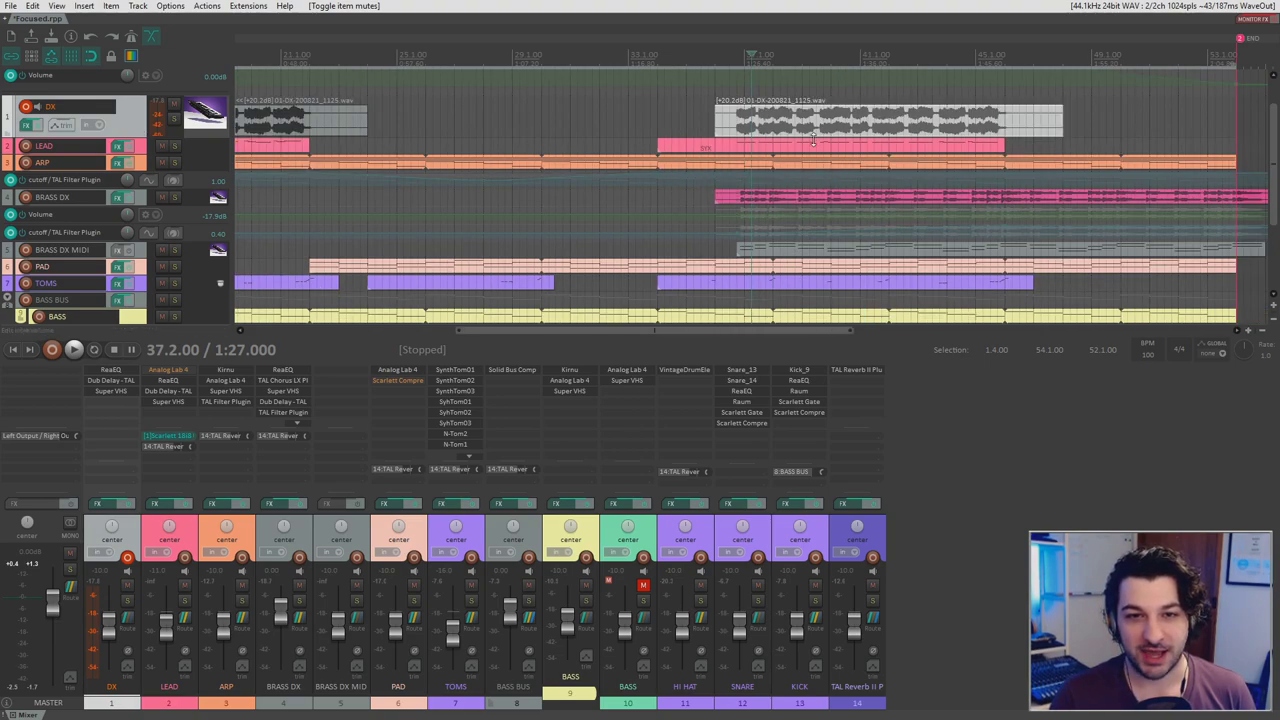
click(715, 152)
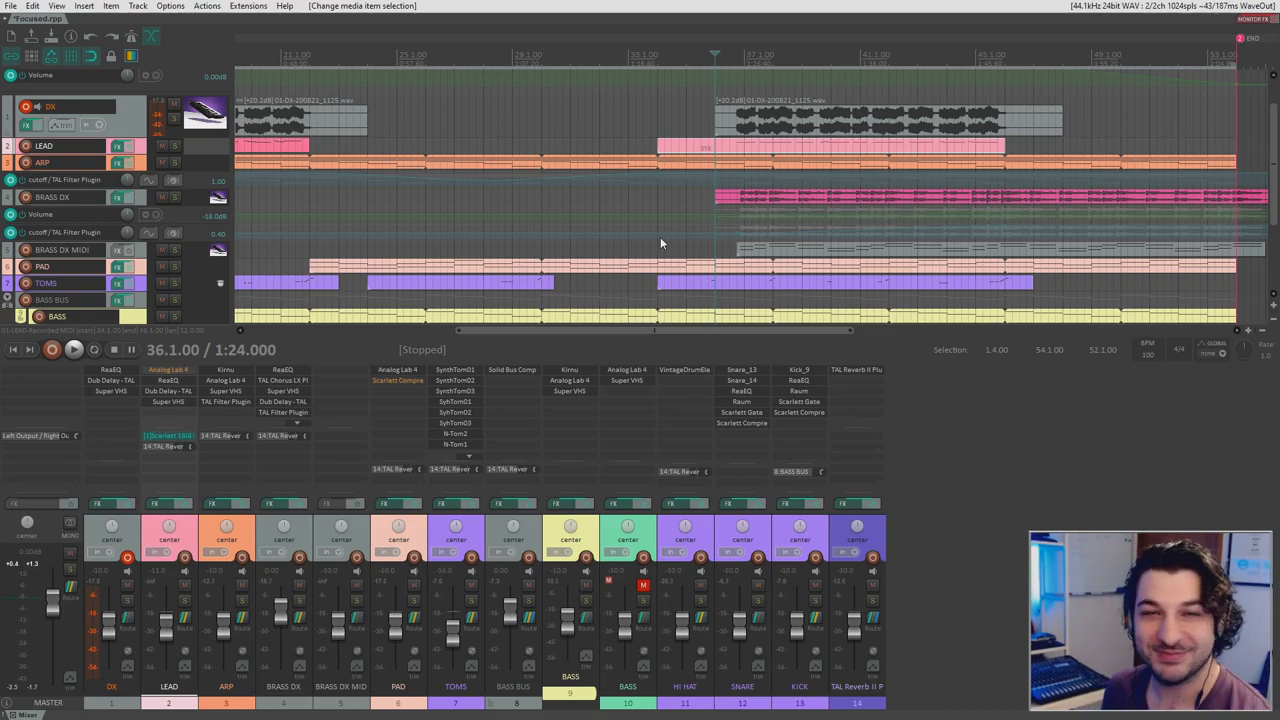
Step: Record a new DX take with Ctrl+R and stop, adding Take 2/2 01-DX-200824_1216.wav
key(ctrl+r)
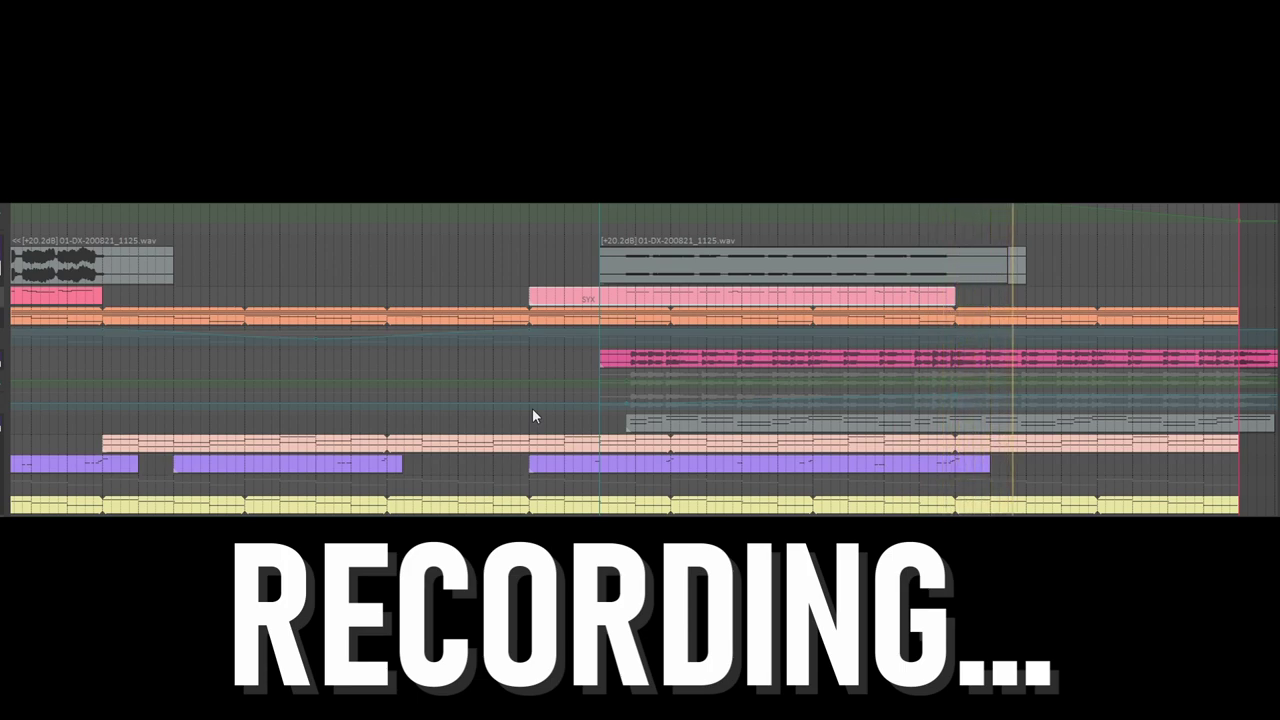
key(space)
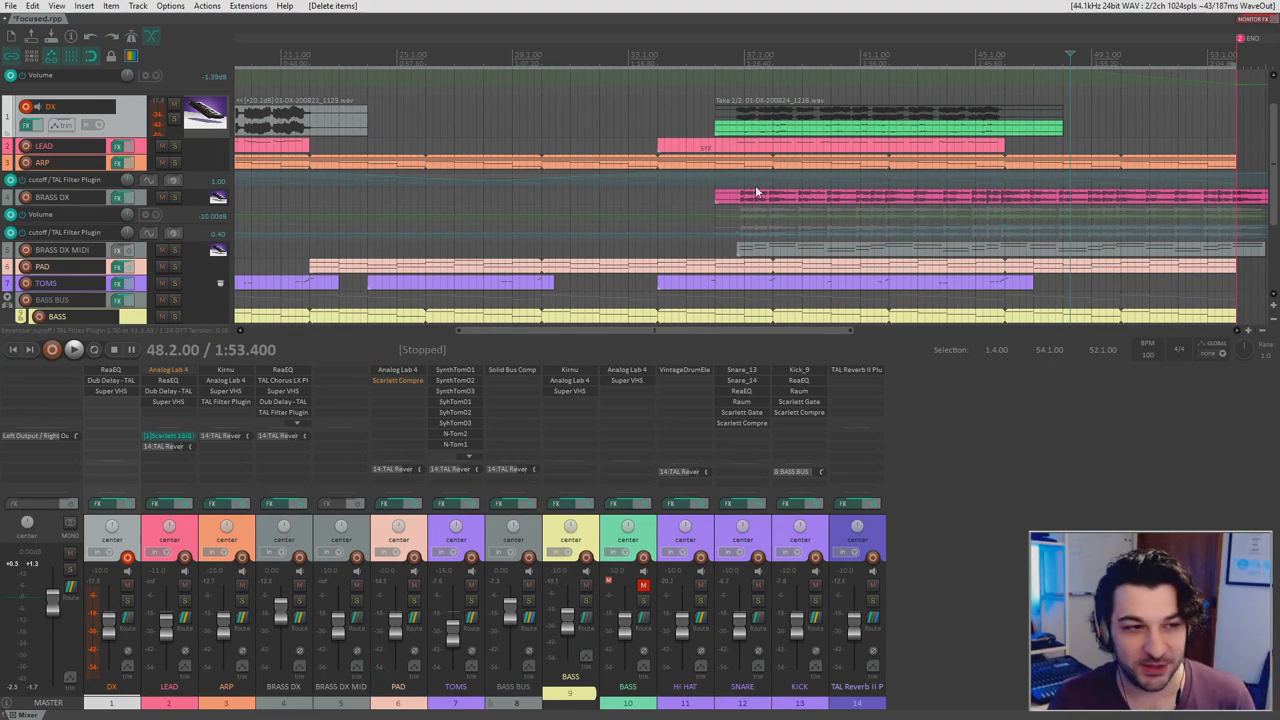
Step: Normalize the green DX take via Item processing > Normalize items, raising it 17.8 dB
right_click(901, 130)
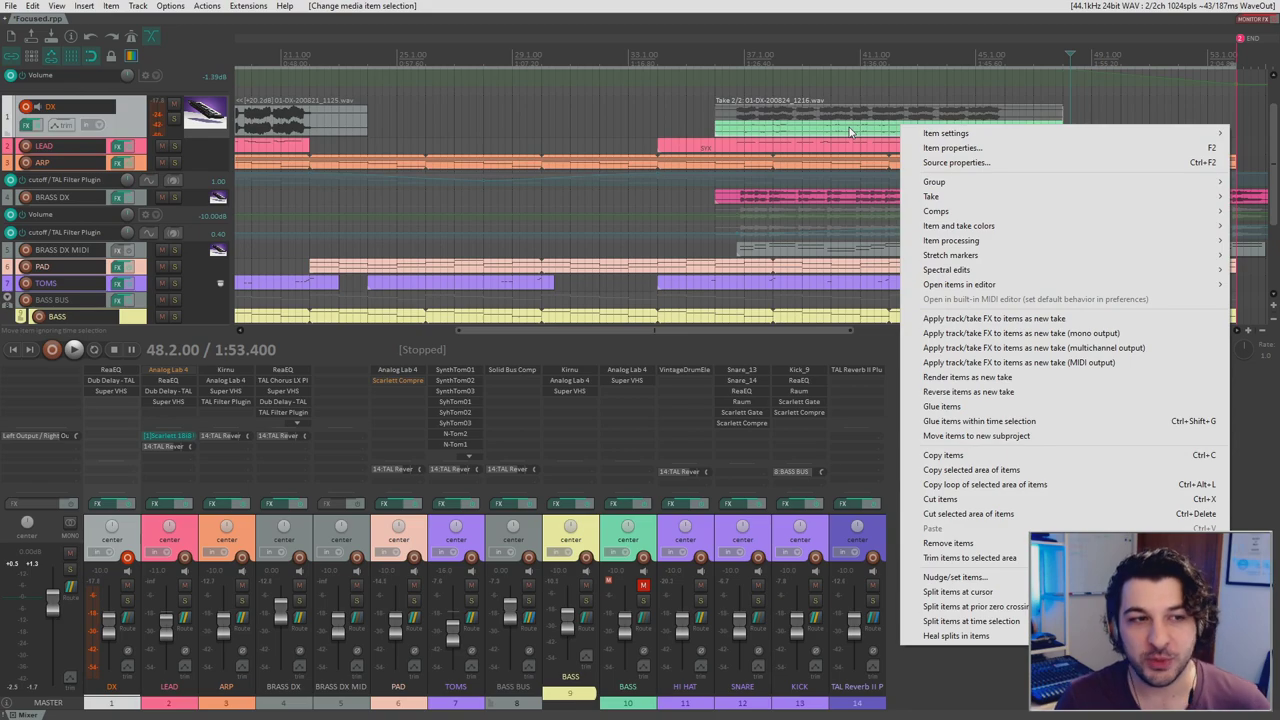
click(838, 137)
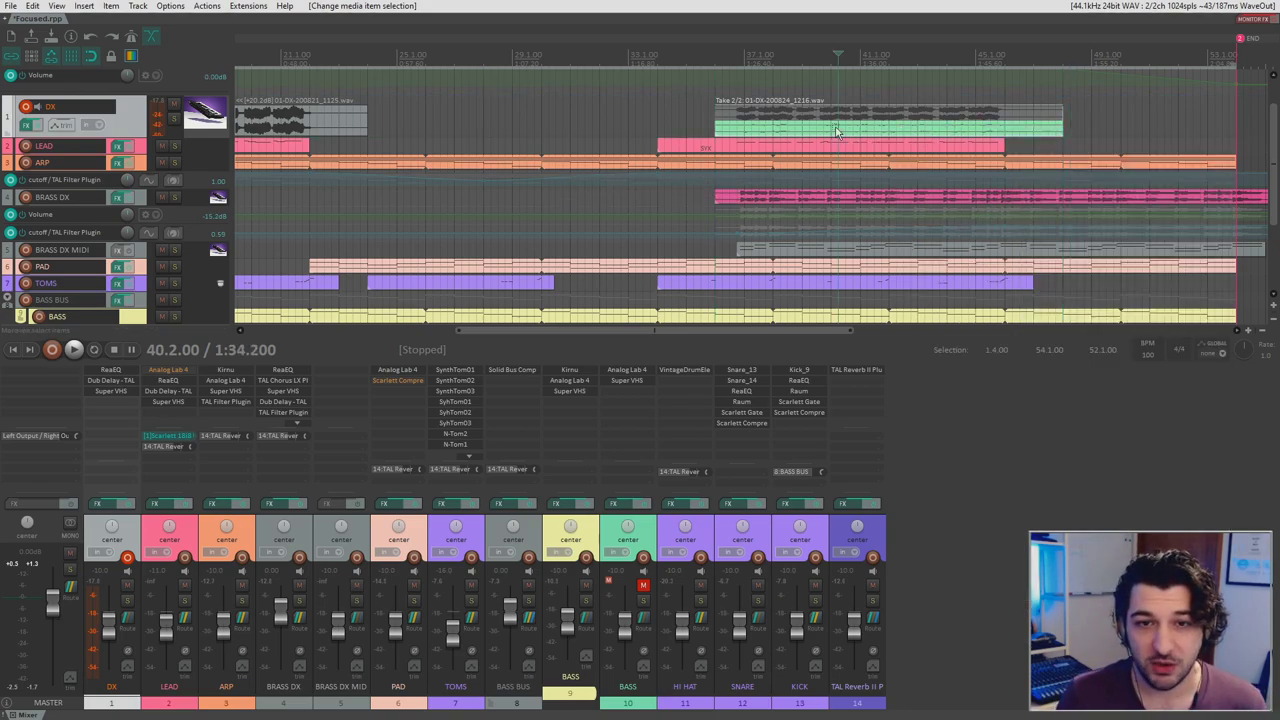
right_click(838, 131)
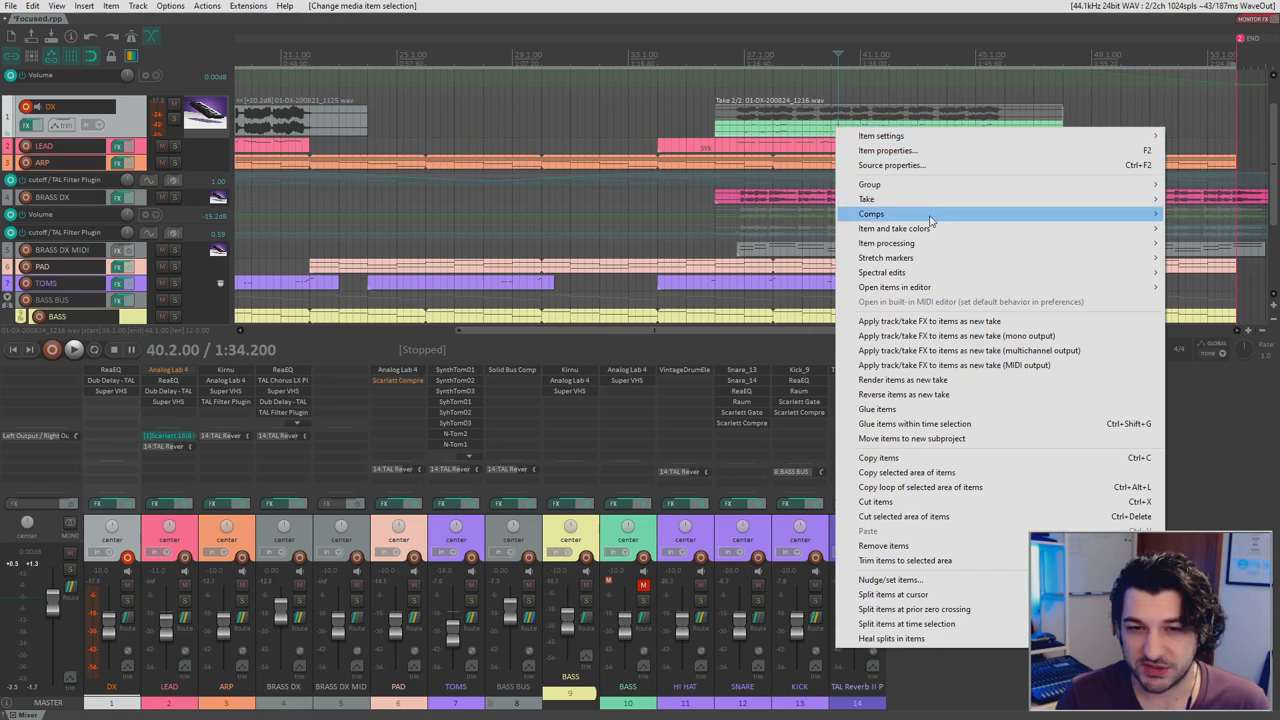
mouse_move(937, 232)
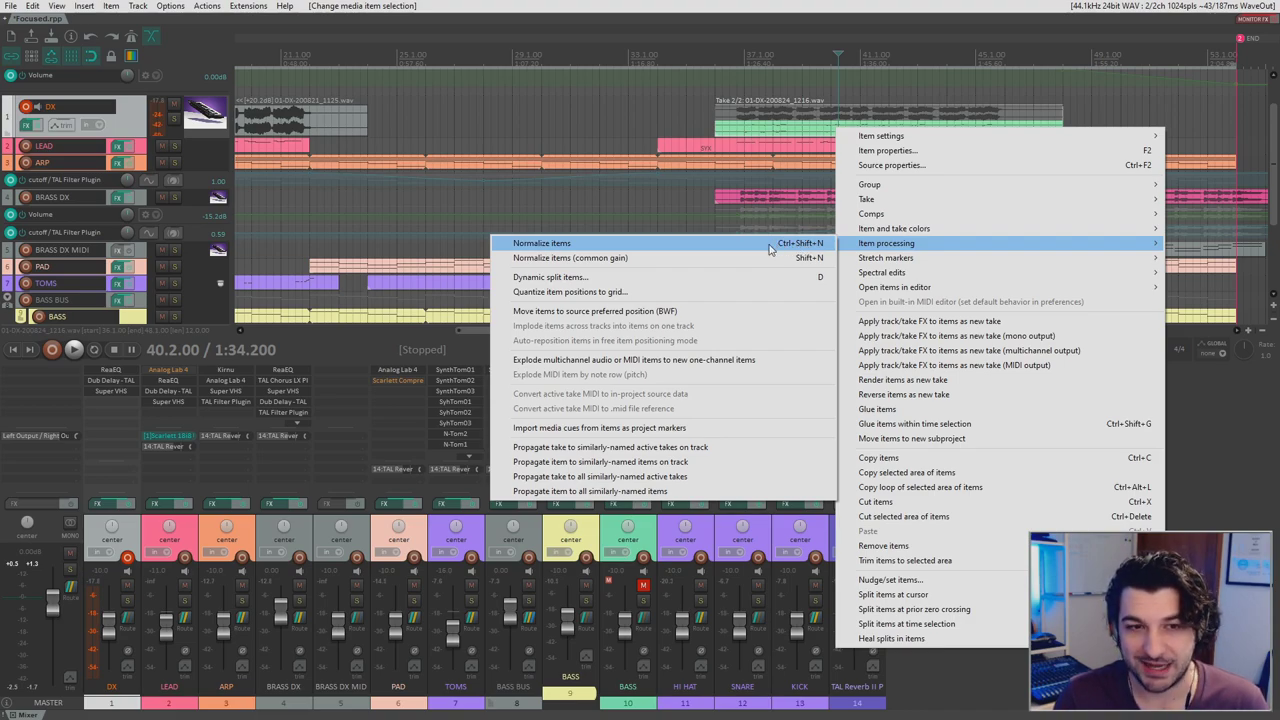
click(770, 248)
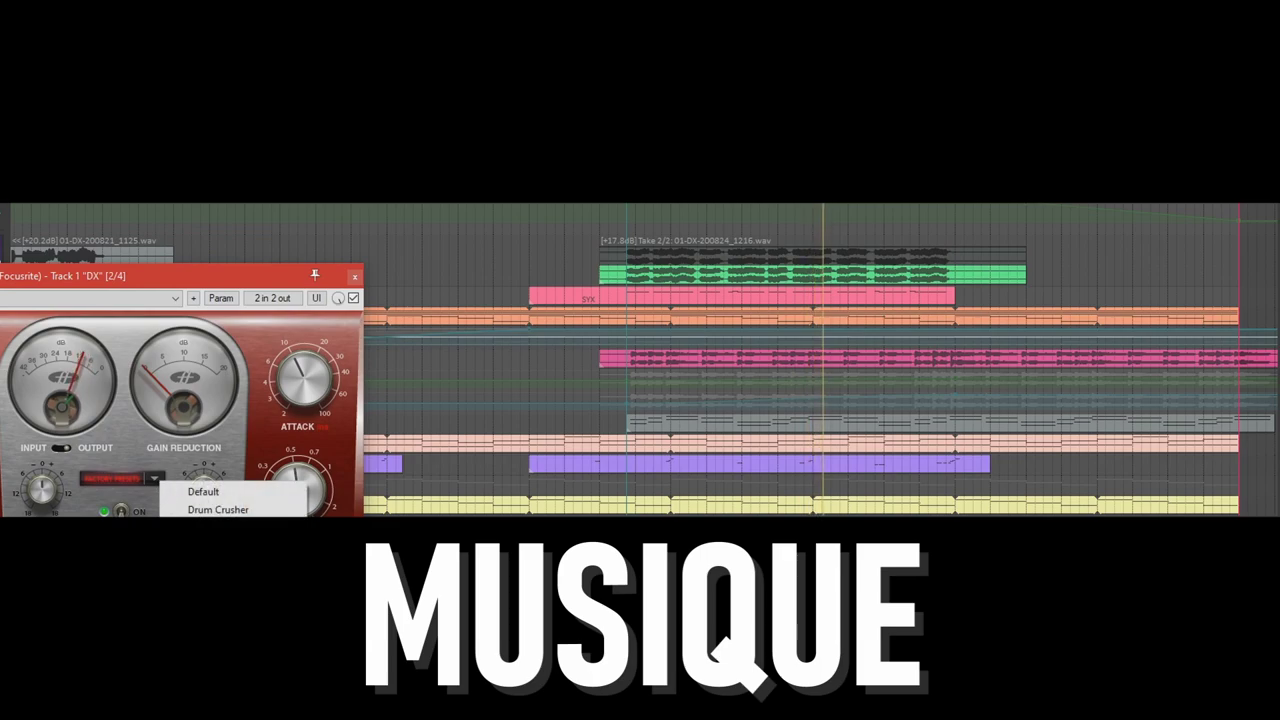
Step: Dismiss the preset list, close the DX track's Focusrite compressor window and stop playback
key(Escape)
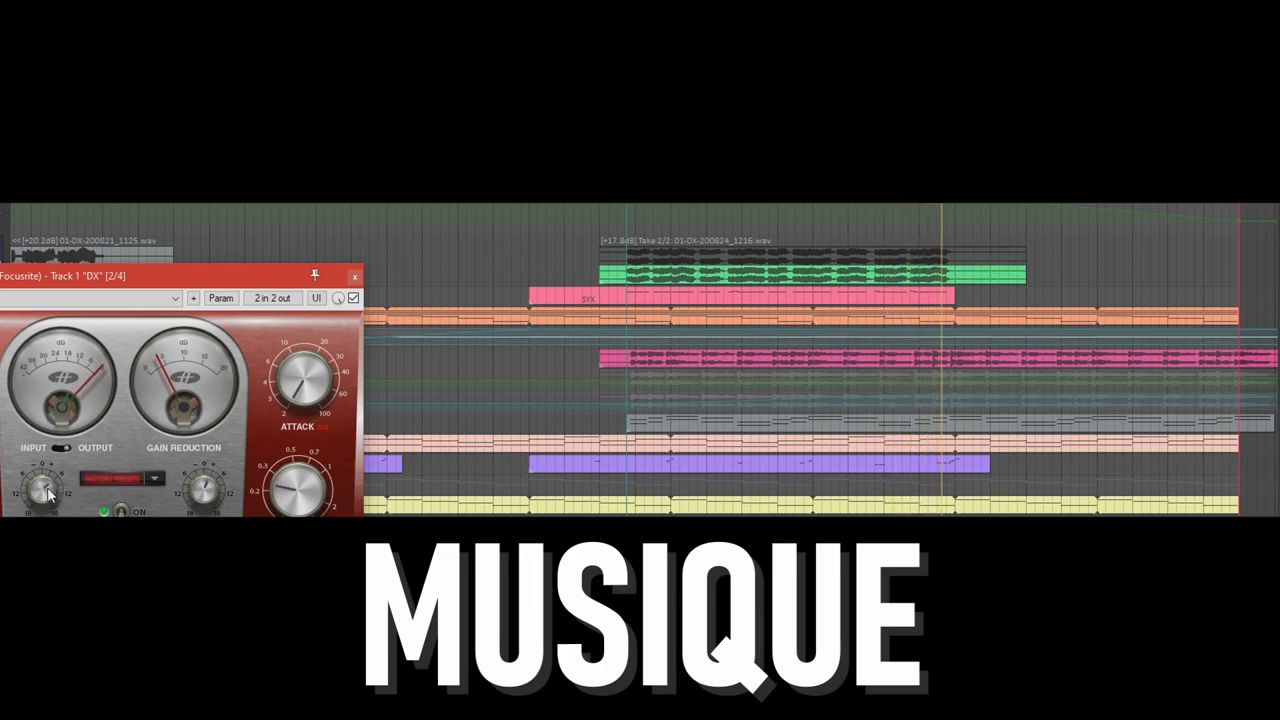
click(355, 280)
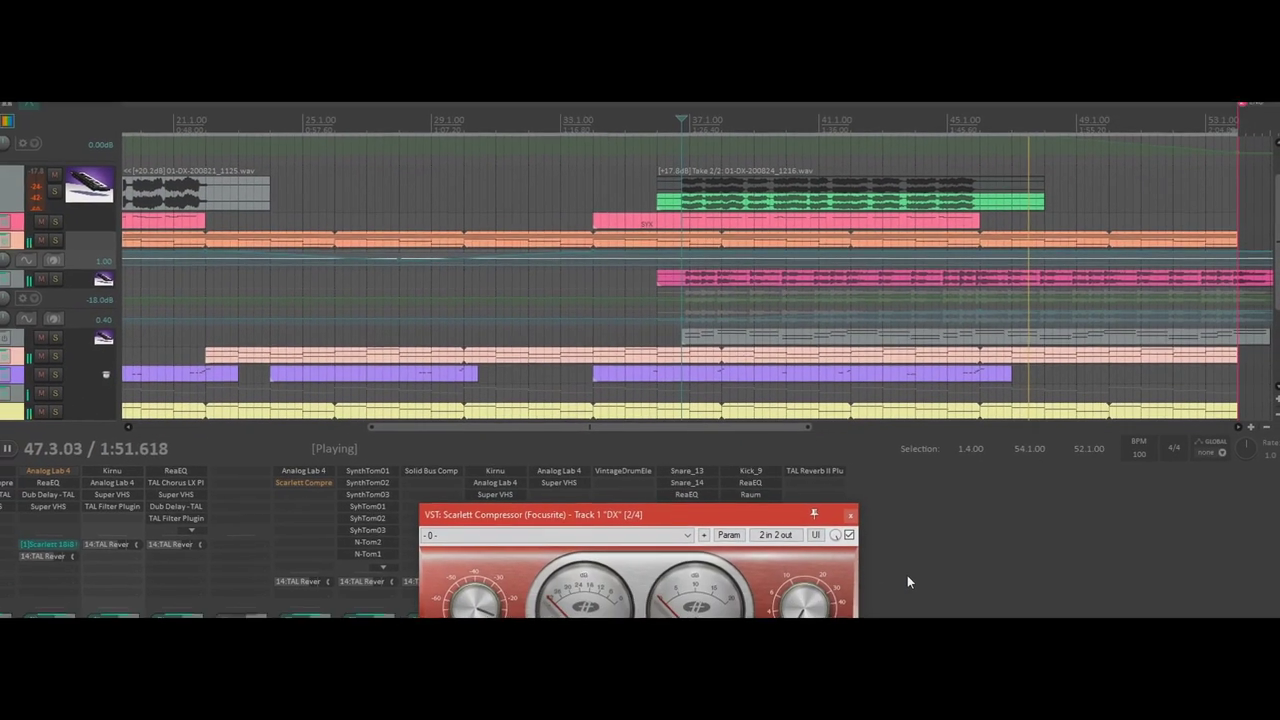
key(space)
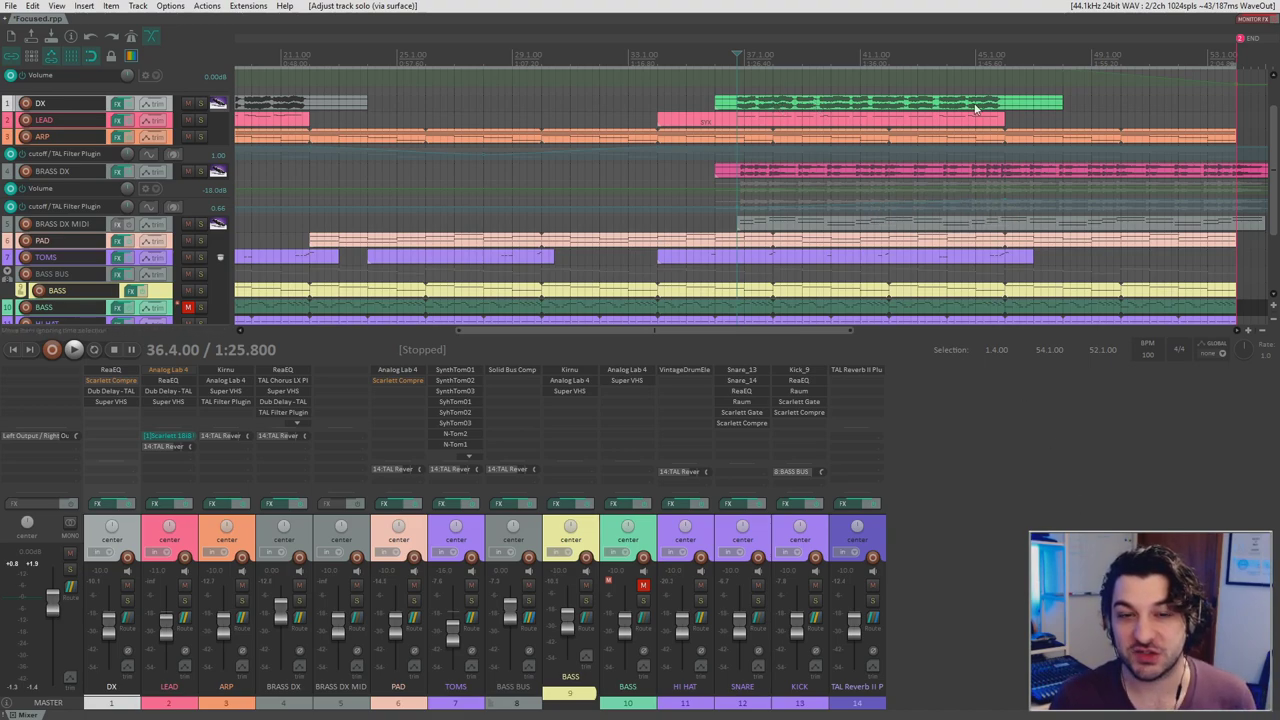
Step: Select the pink LEAD MIDI item
click(808, 125)
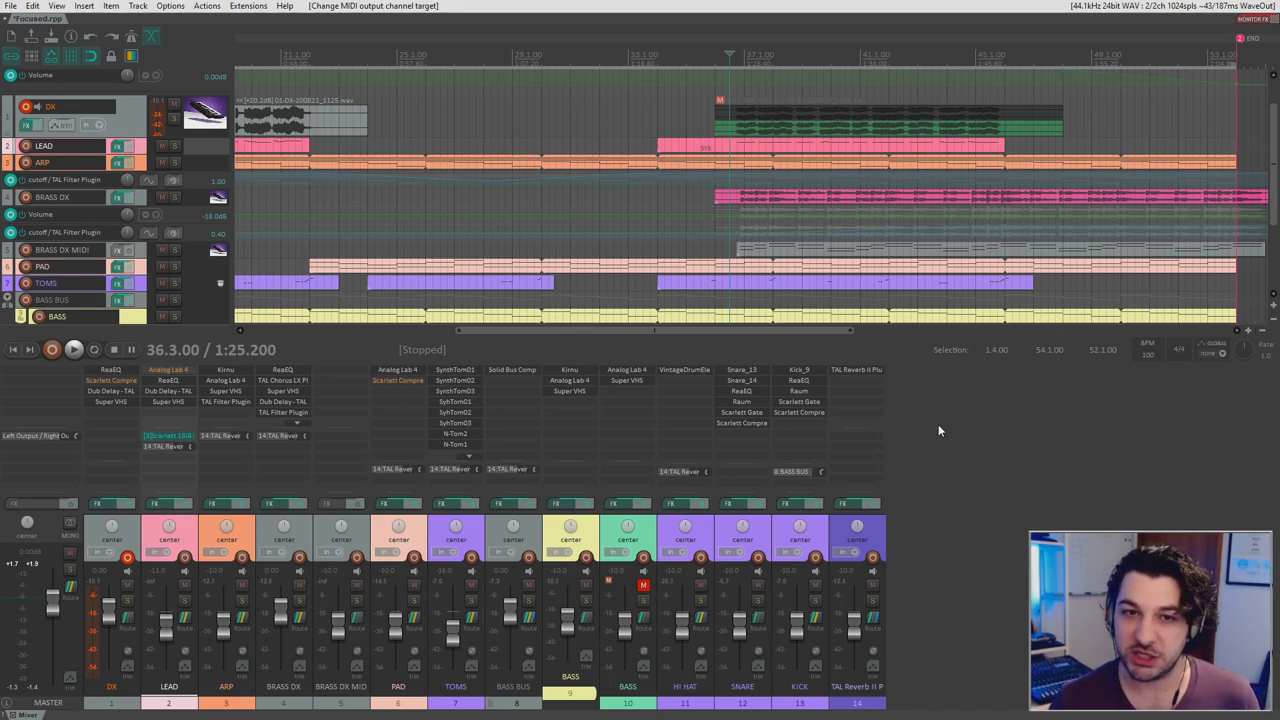
Step: Check the LEAD track's MIDI hardware output in its routing, then record onto the JDXI track
click(167, 442)
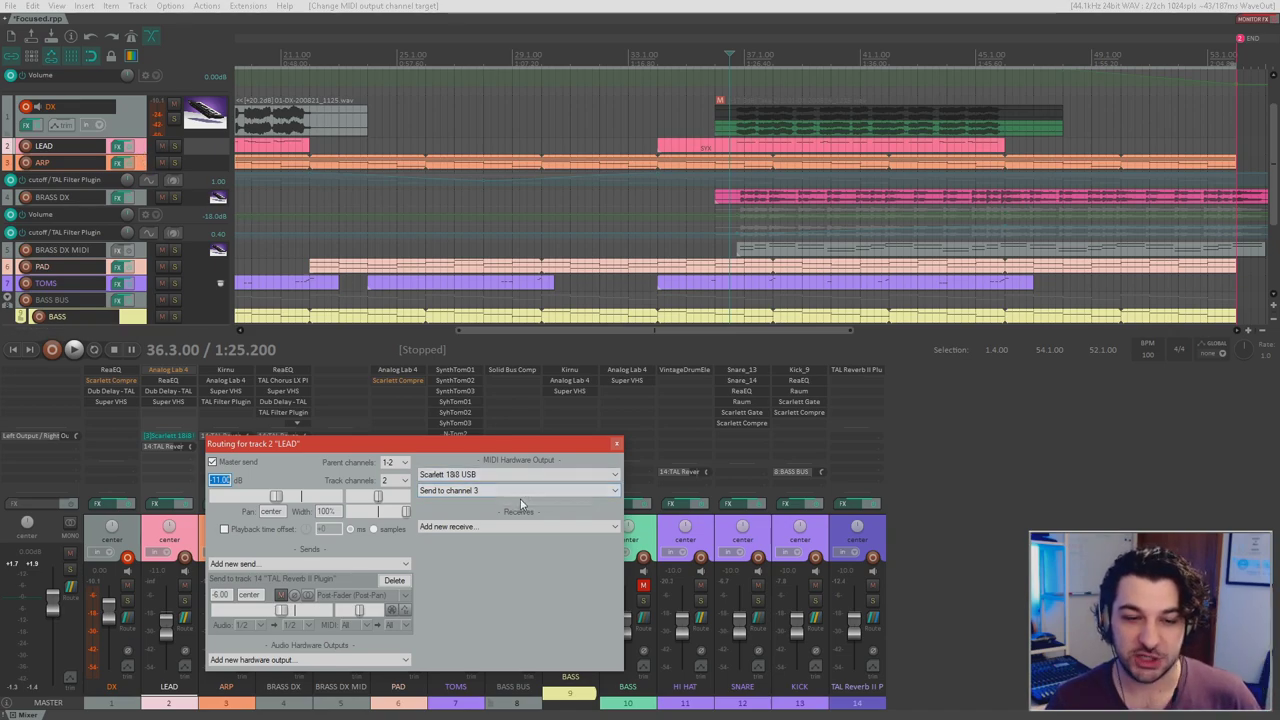
click(617, 444)
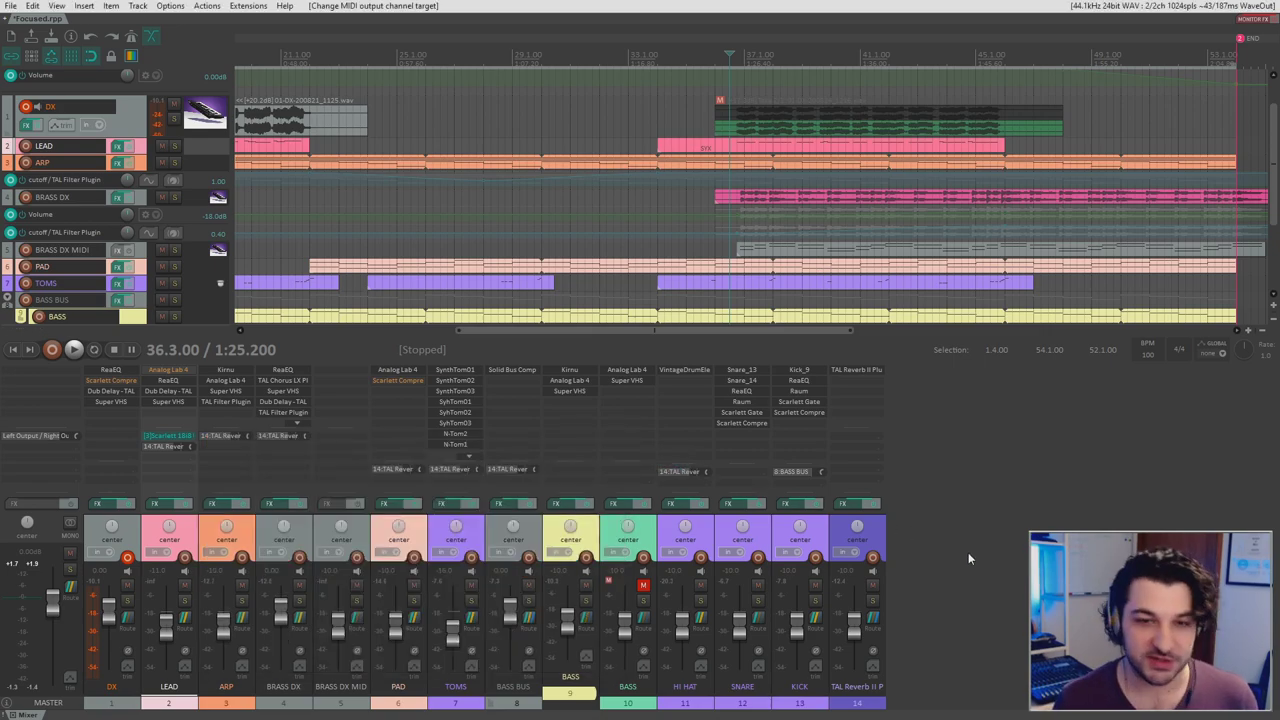
key(ctrl+r)
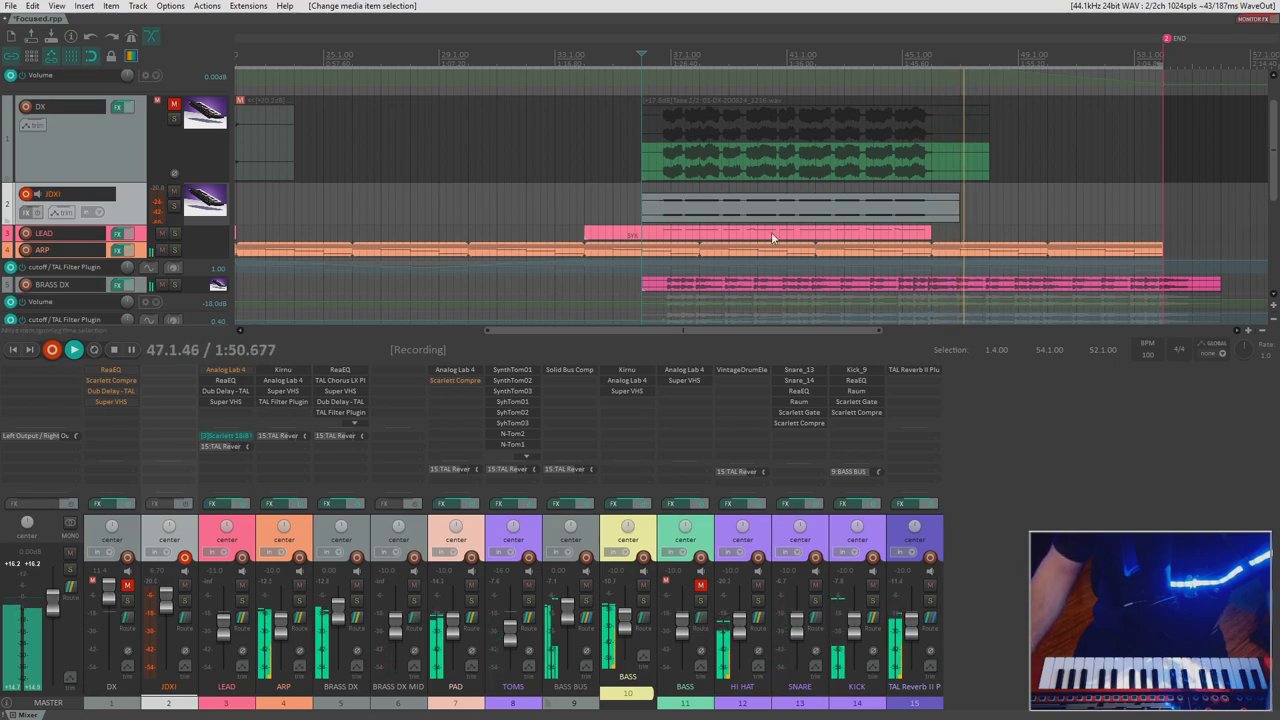
Step: Stop recording, keeping the new JDXI take 02-JDXI-200824_1236.wav
key(space)
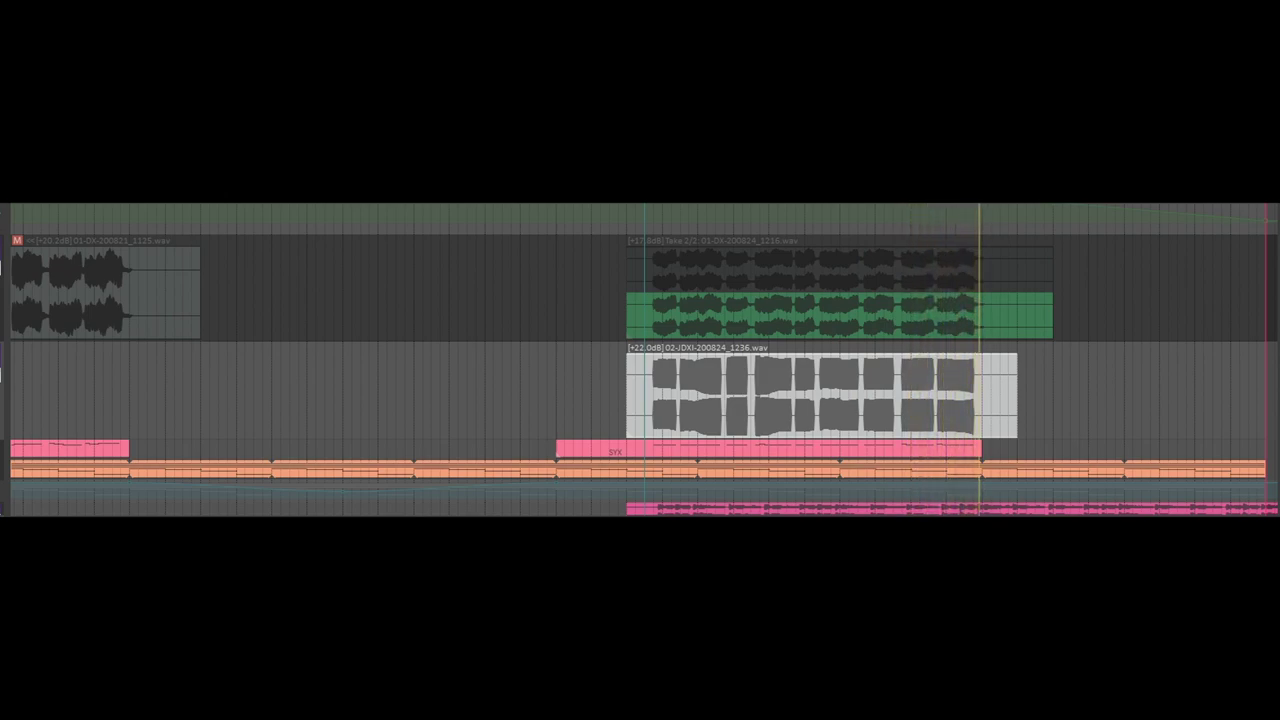
Step: Copy Dub Delay - TAL and Super VHS from DX onto JDXI and play the take back
key(space)
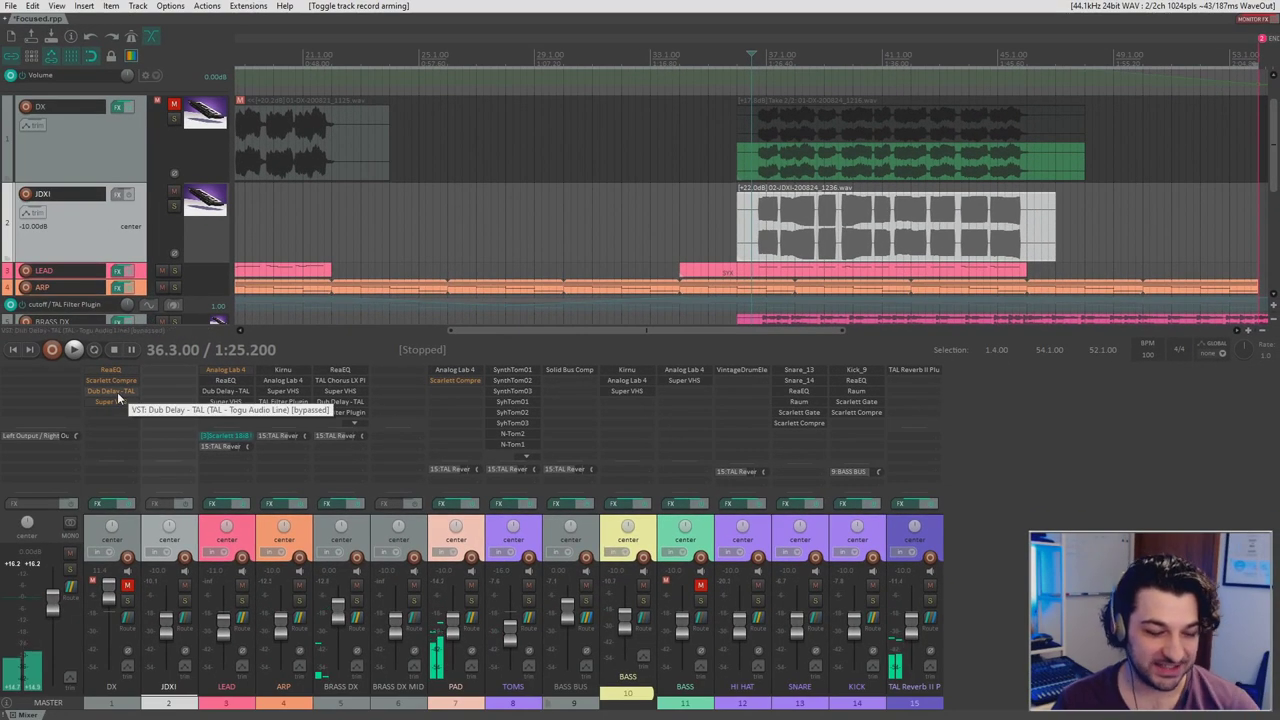
drag(117, 392, 185, 376)
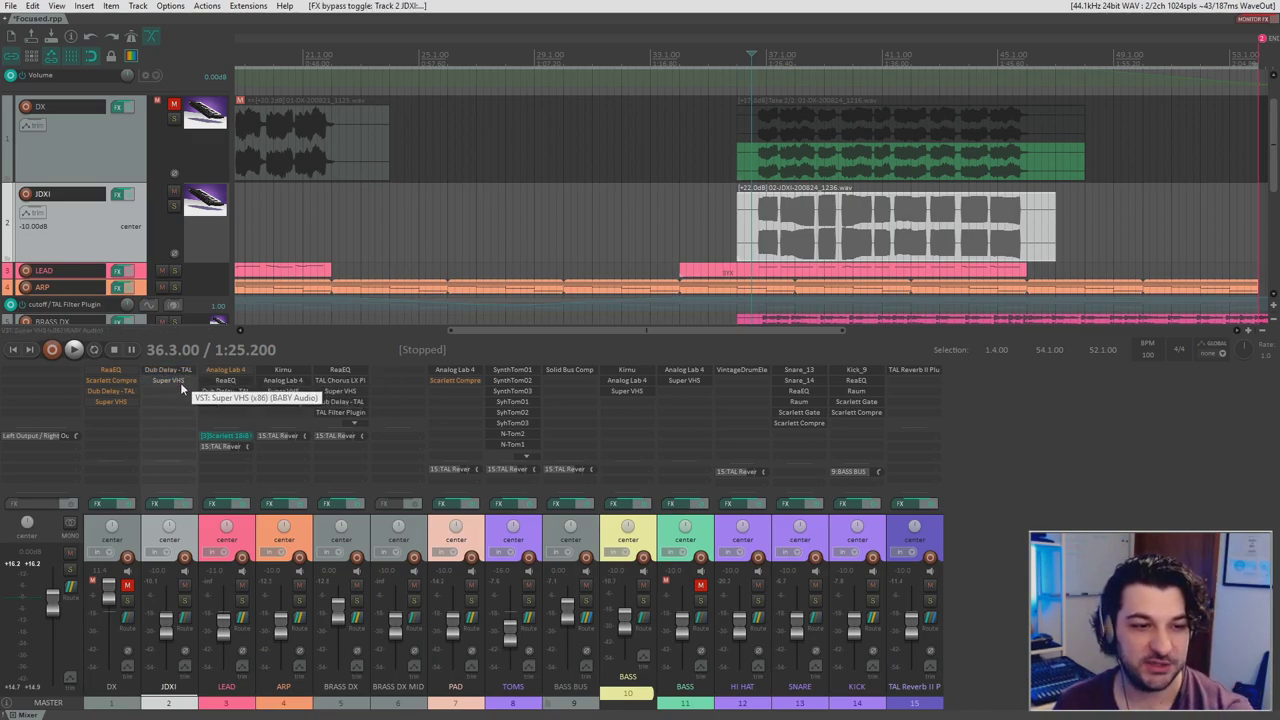
key(space)
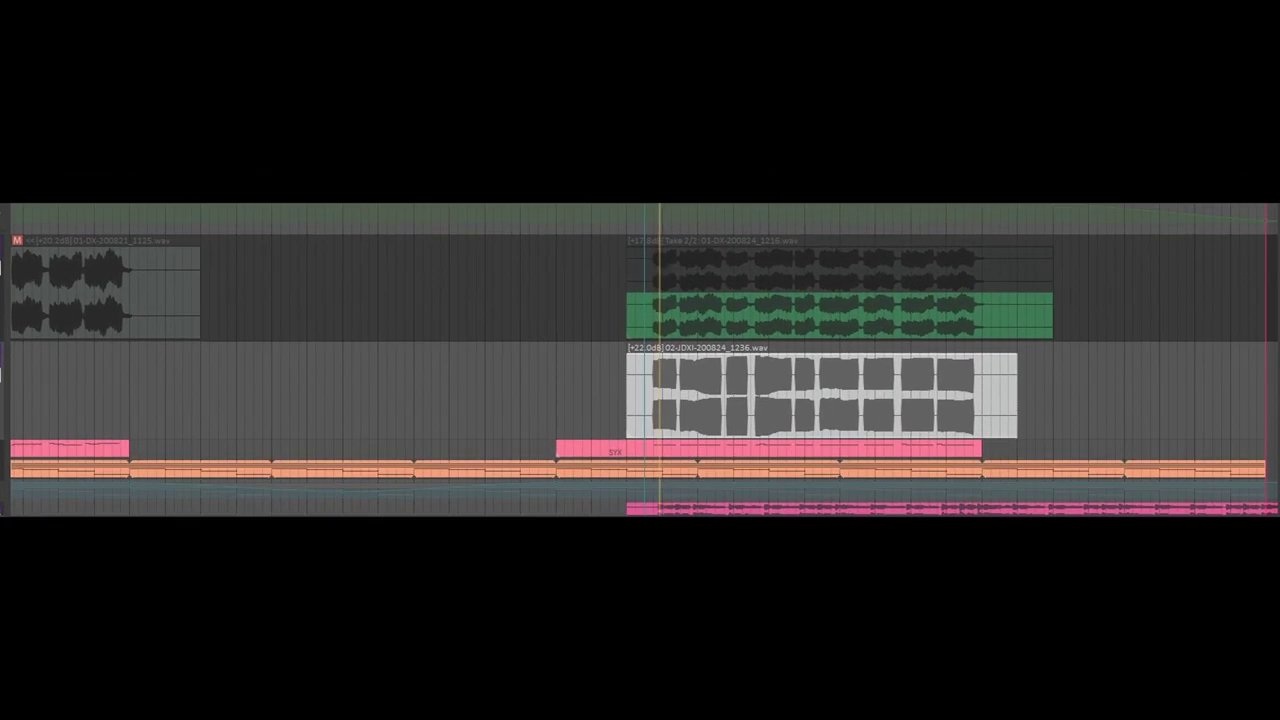